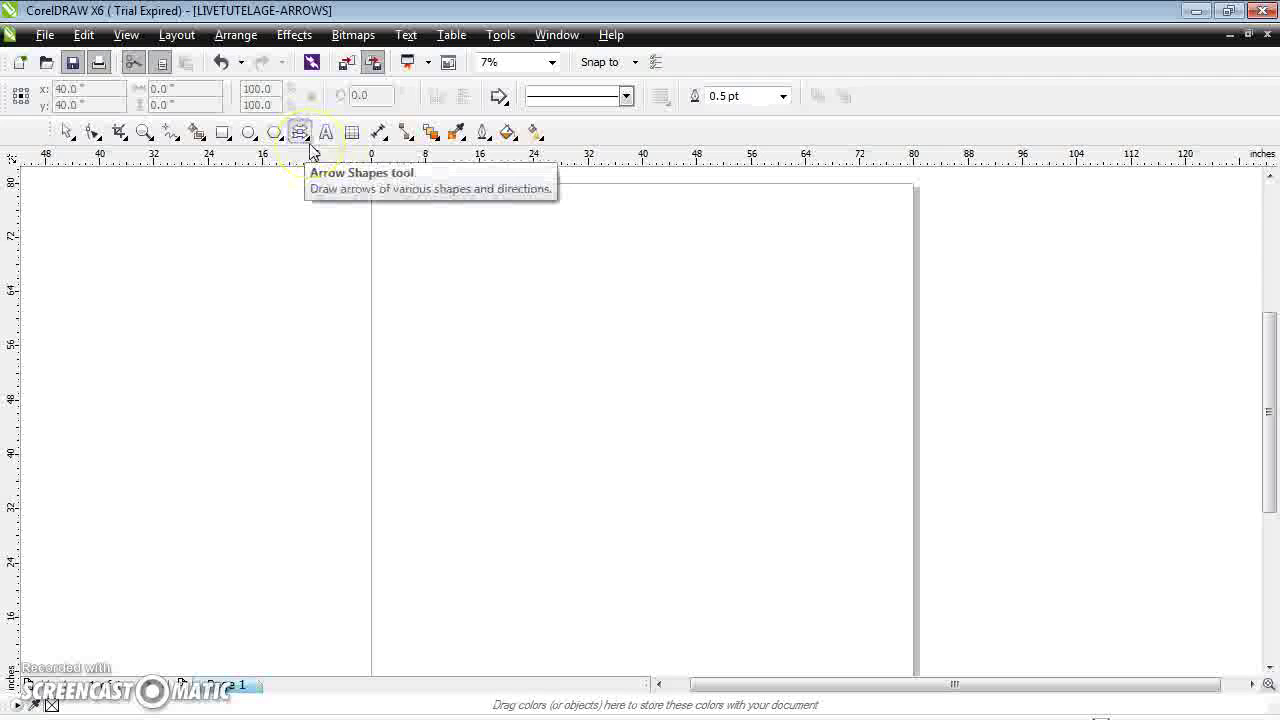
- Draw a right-pointing block arrow near the top-left of the page with the Arrow Shapes tool
click(303, 138)
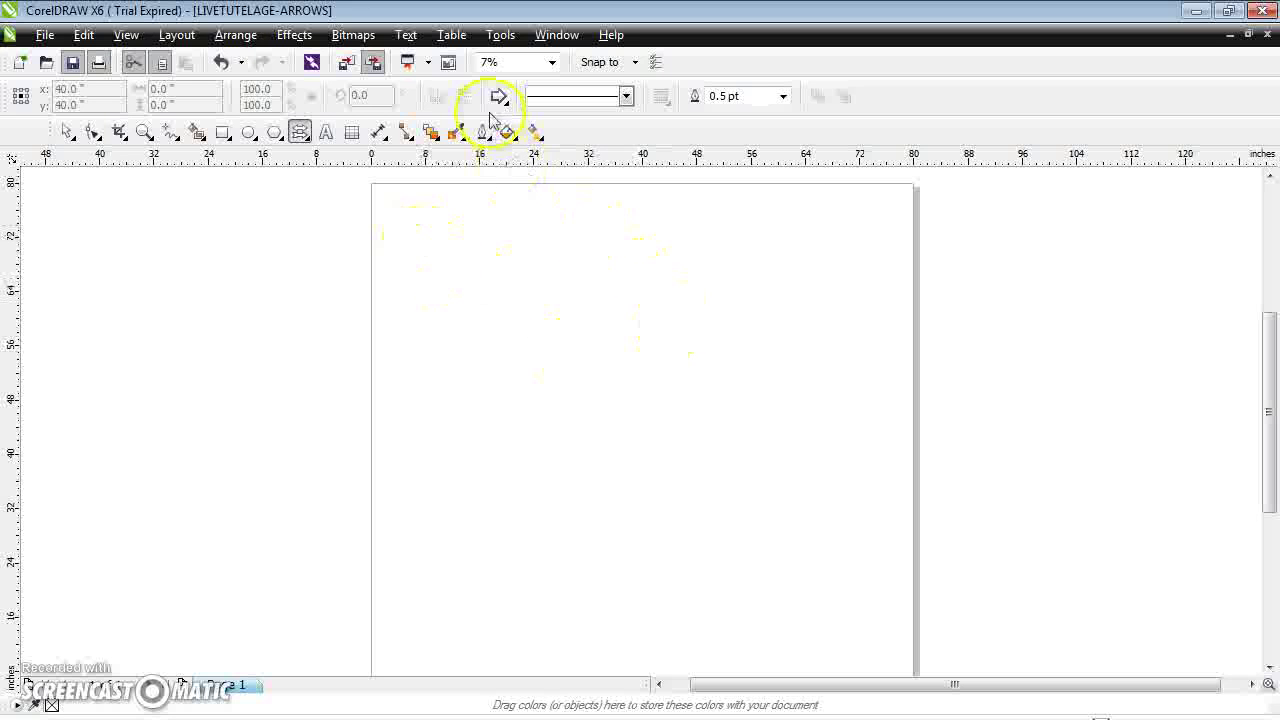
mouse_move(406, 244)
mouse_down()
mouse_move(506, 286)
mouse_move(590, 343)
mouse_up()
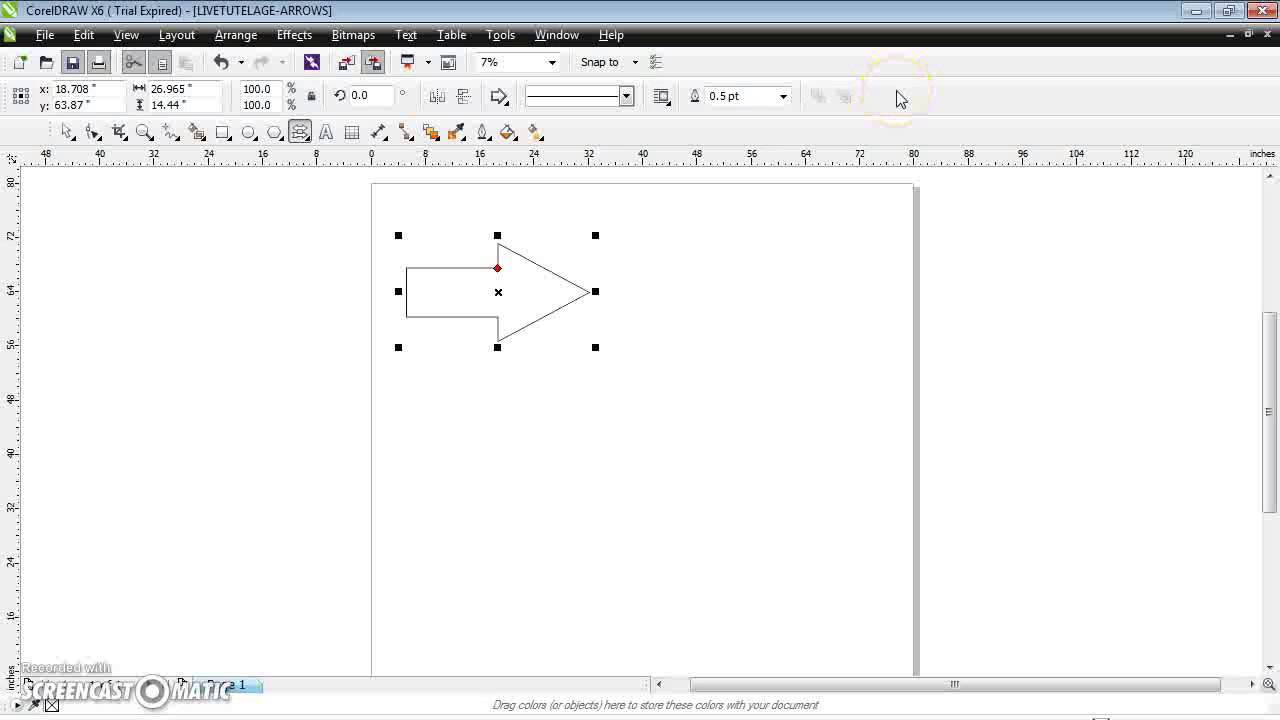
click(503, 104)
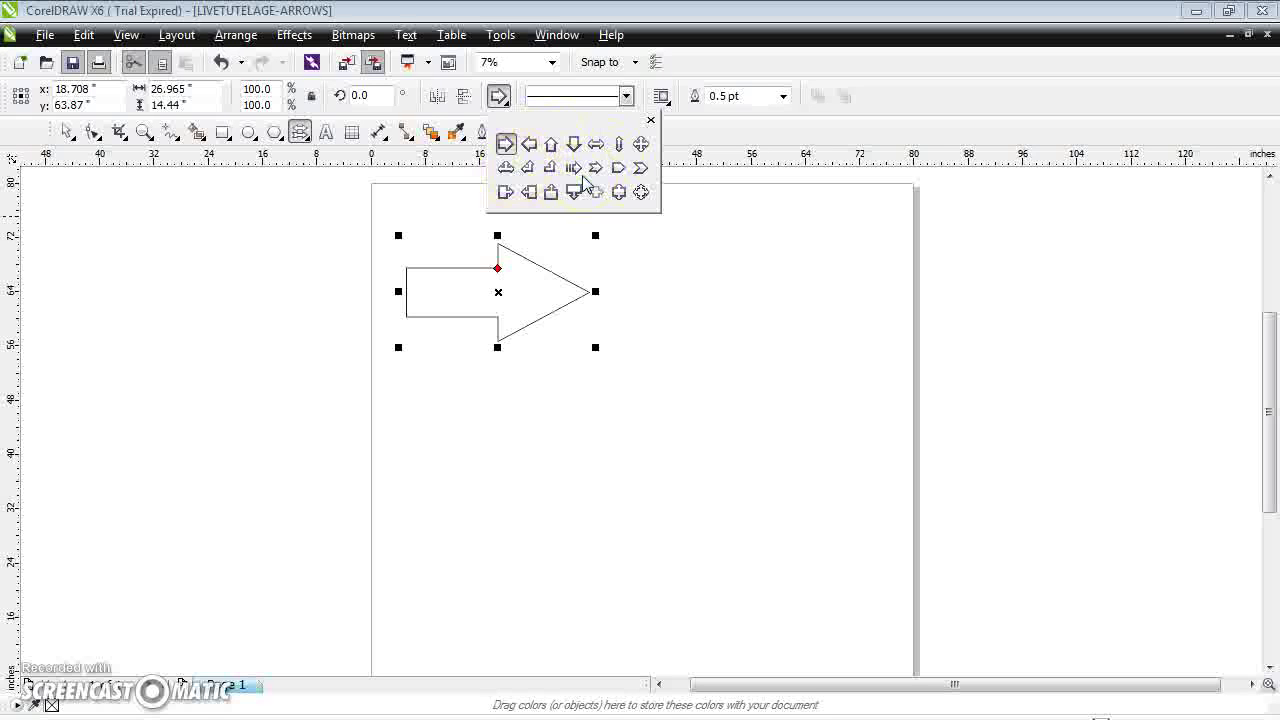
- Set the arrow's outline width to 36.0 pt
click(626, 97)
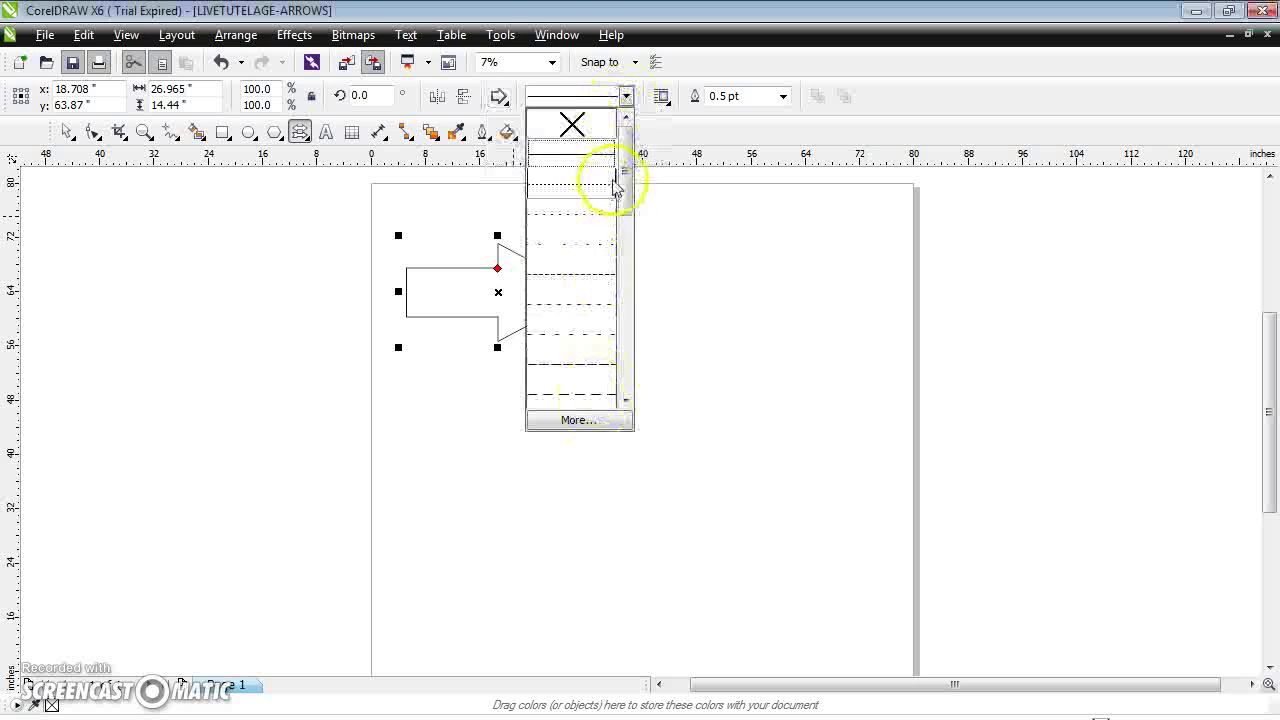
drag(623, 200, 627, 226)
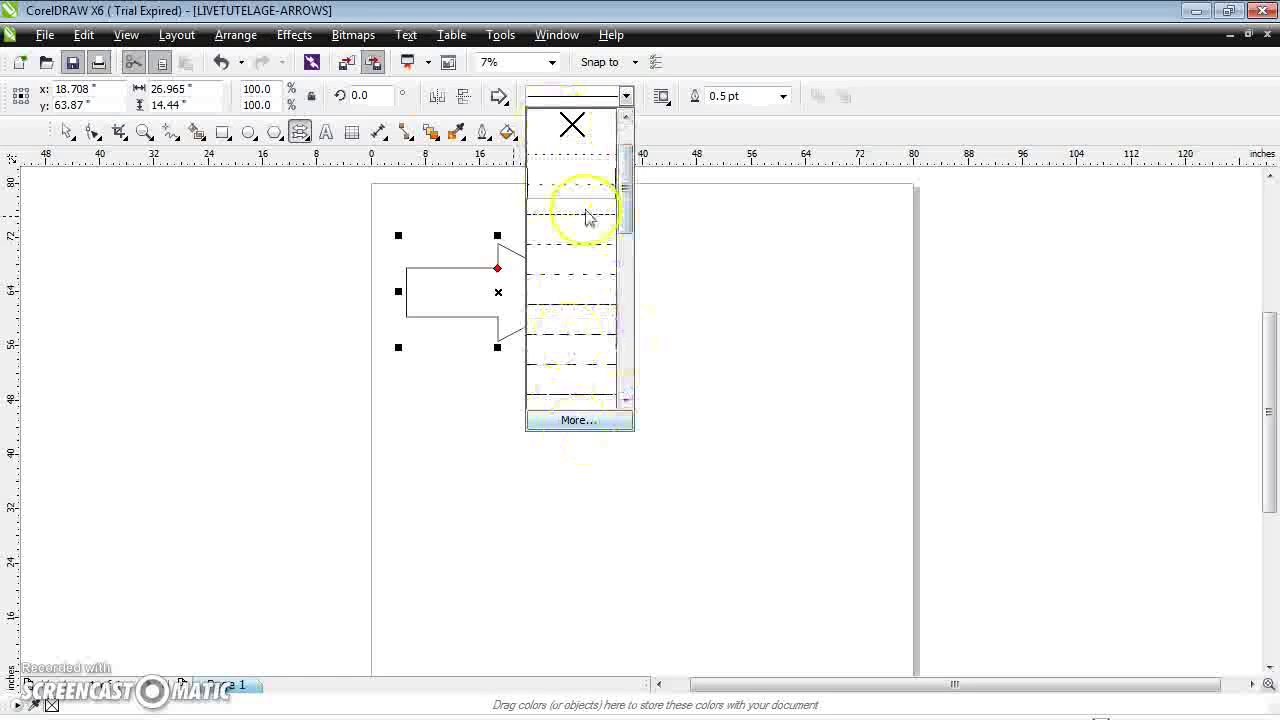
click(784, 96)
click(784, 96)
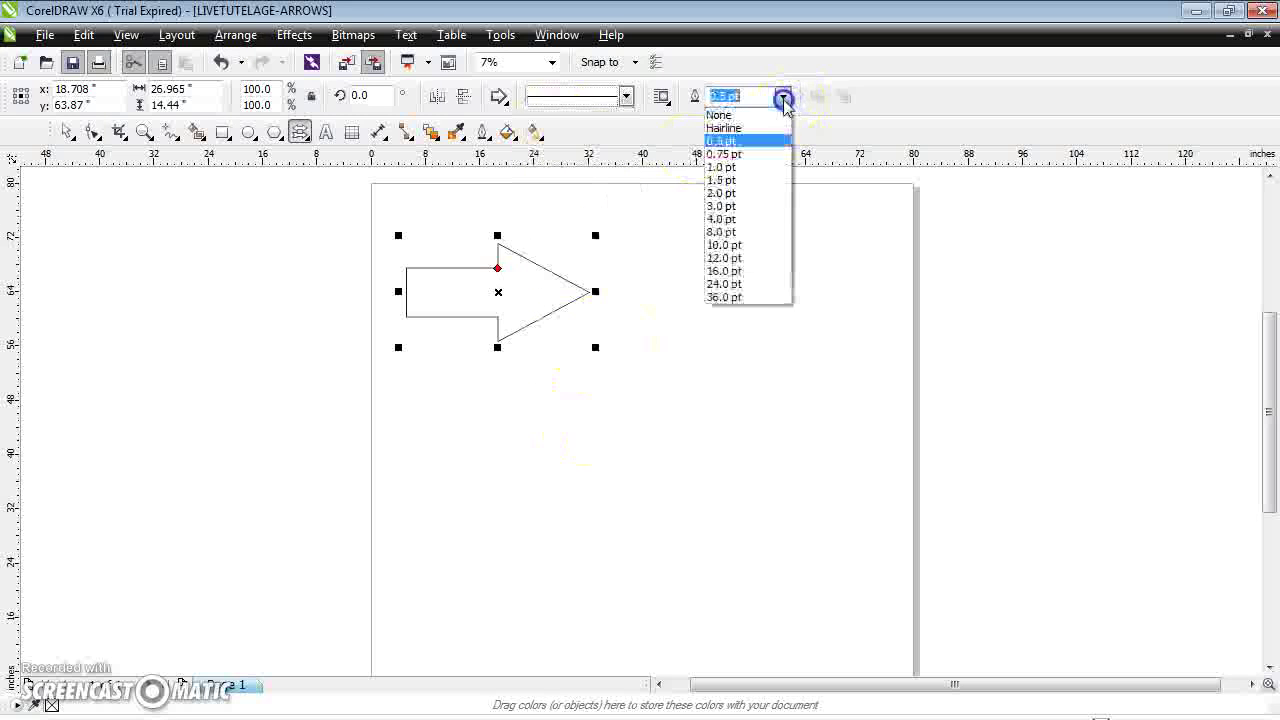
click(732, 297)
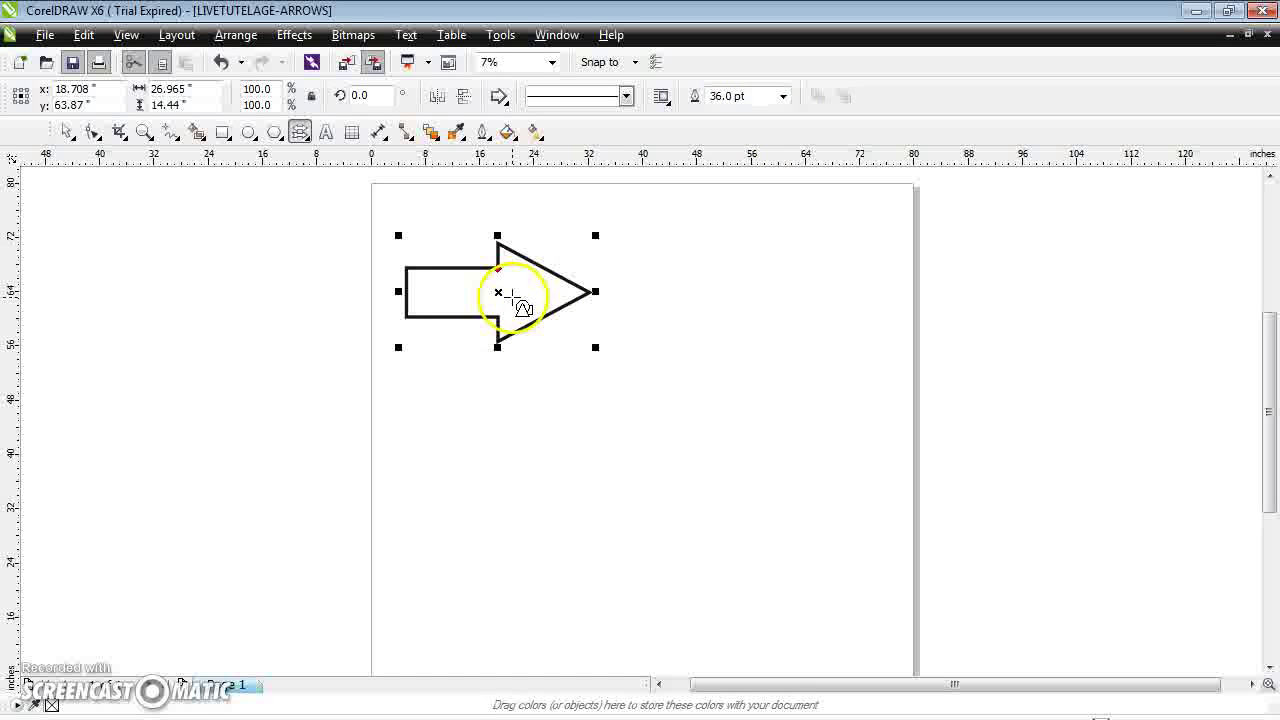
click(537, 134)
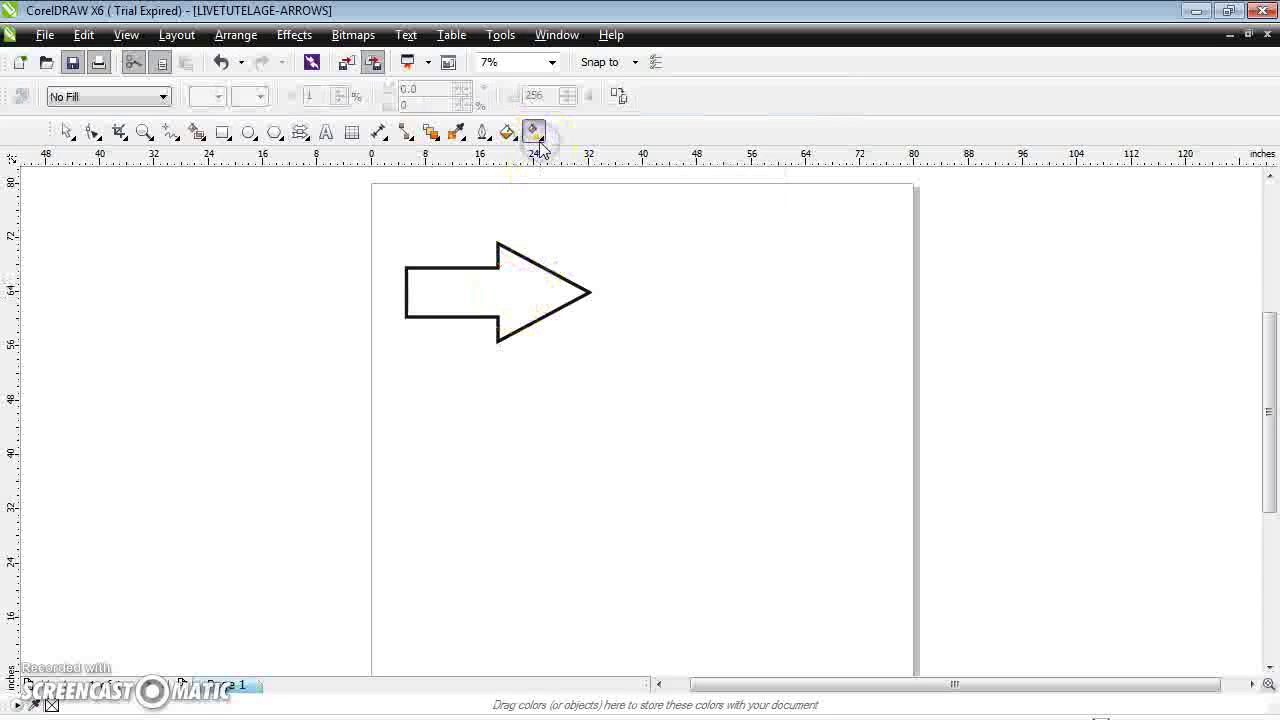
- Give the arrow a solid uniform Green fill from the CMYK palette
click(57, 96)
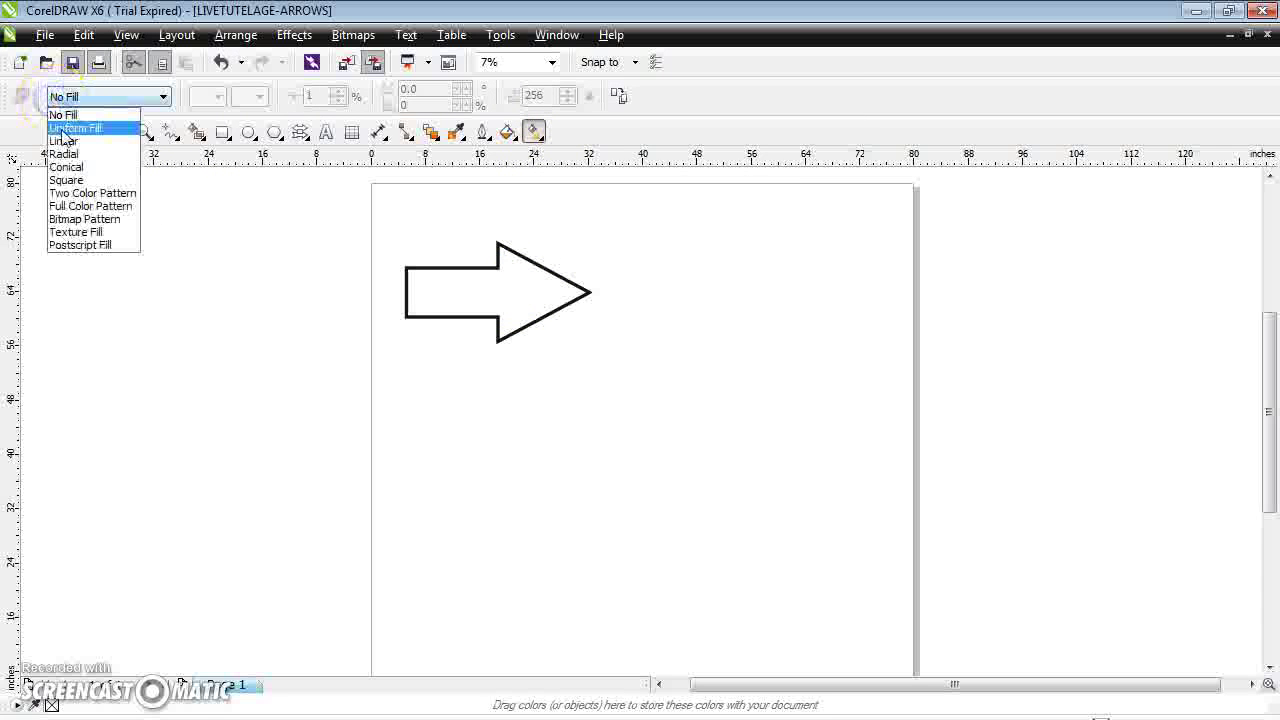
click(63, 129)
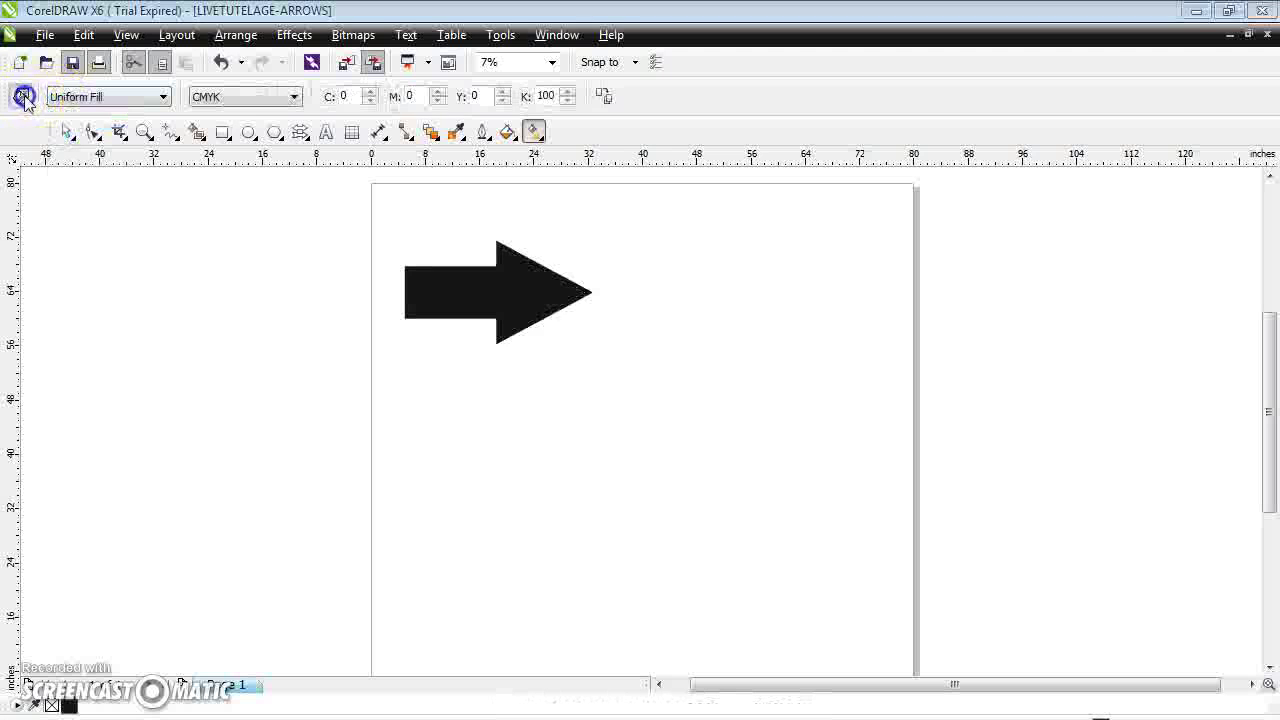
click(21, 96)
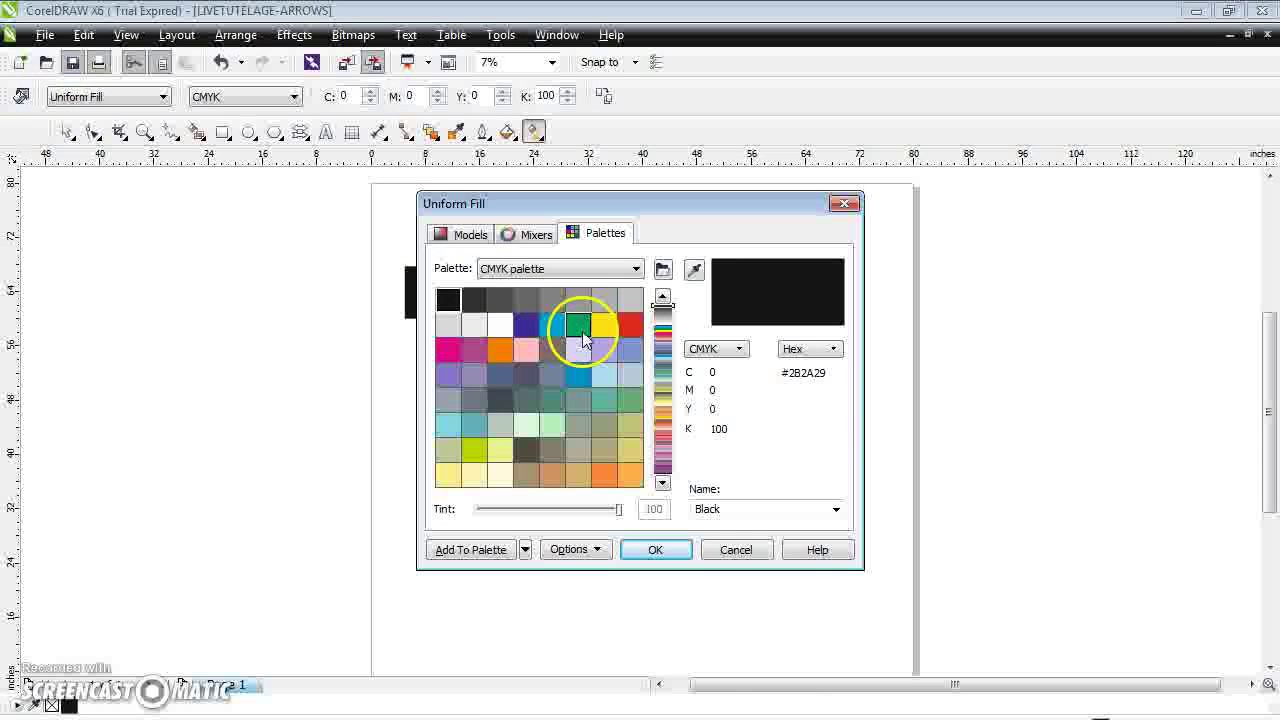
click(577, 324)
click(655, 552)
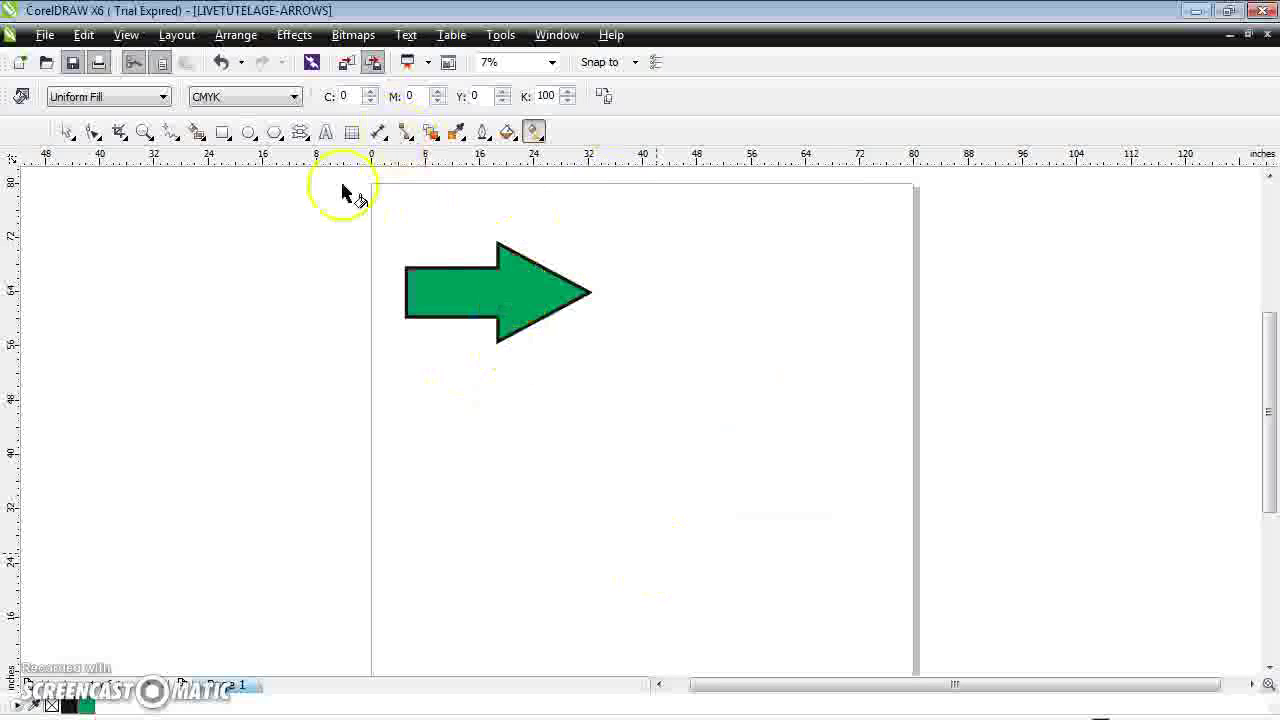
click(66, 132)
- Move the green arrow and stretch it to about 37.9 by 24.2 inches
drag(529, 300, 719, 337)
drag(687, 384, 687, 450)
drag(590, 360, 583, 264)
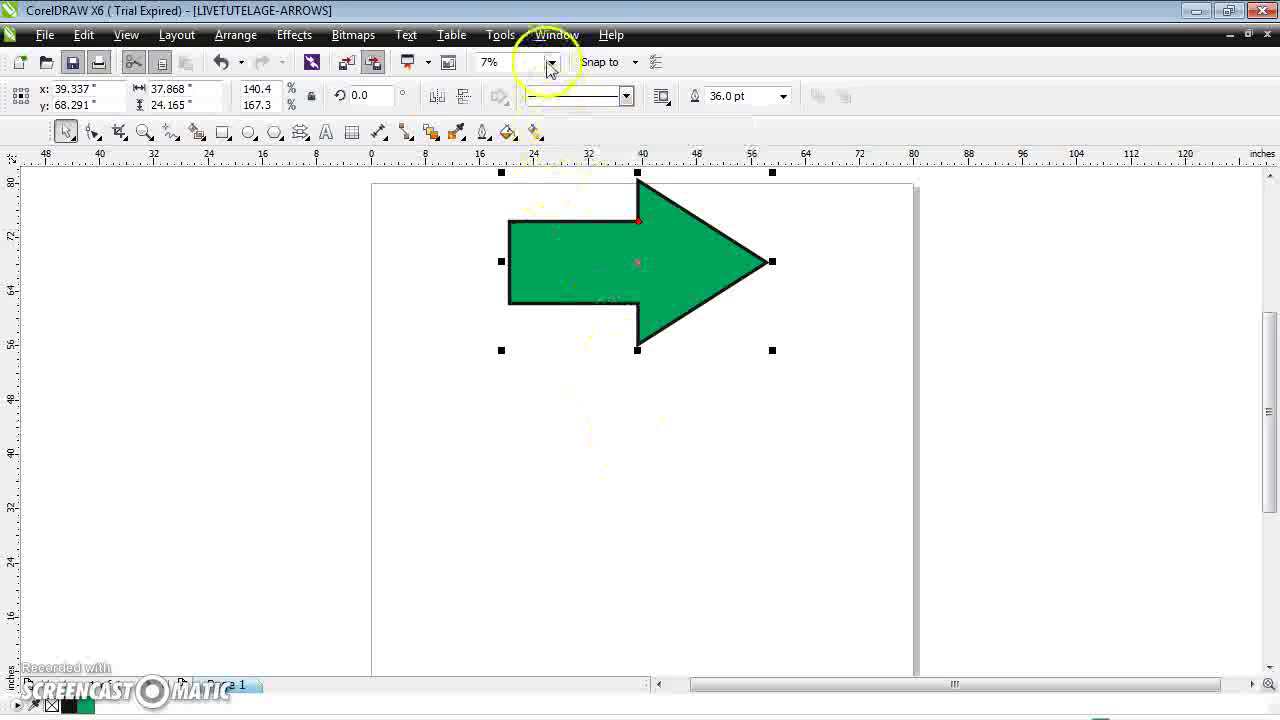
click(300, 133)
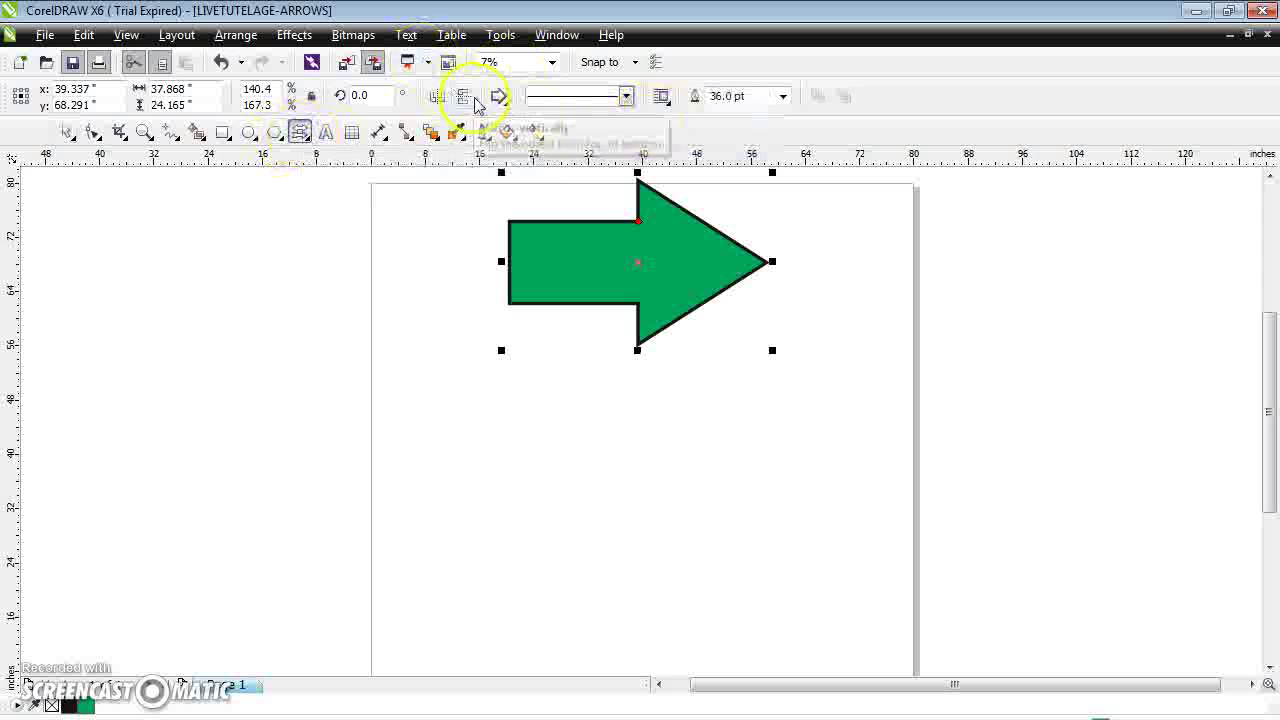
- Draw a double-headed left-right arrow near the bottom of the page, below the green arrow
click(507, 108)
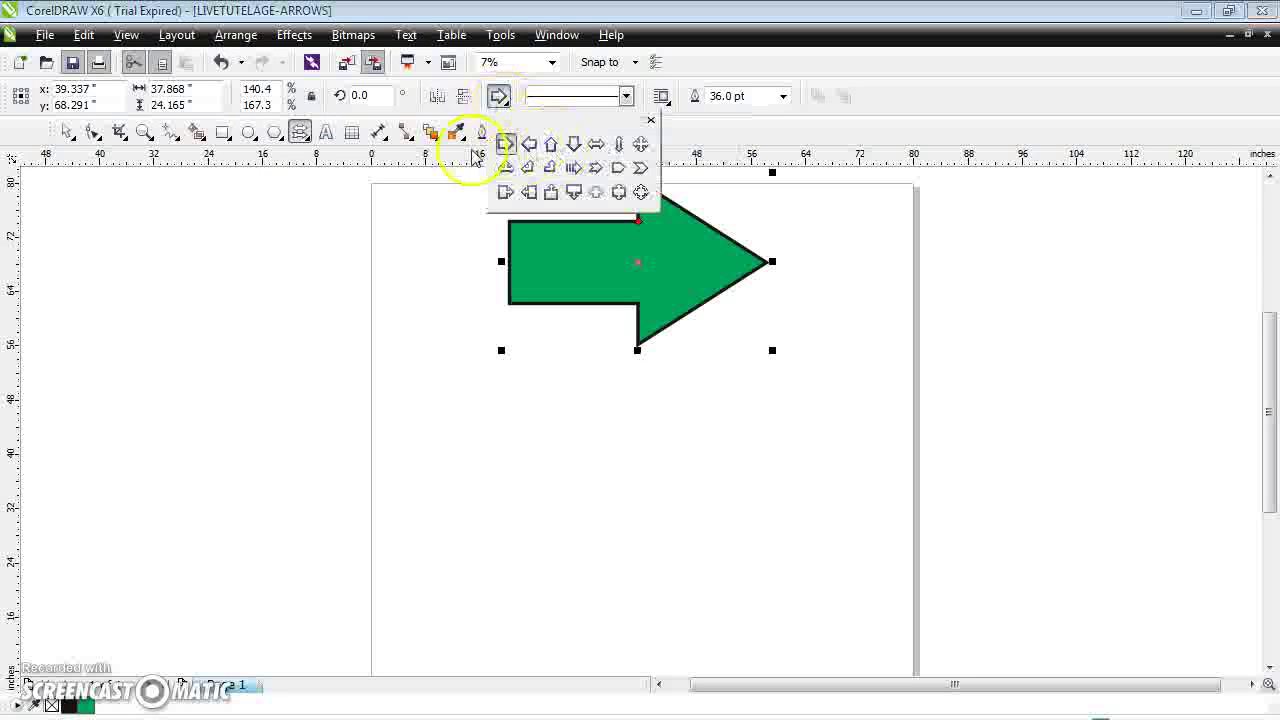
click(595, 145)
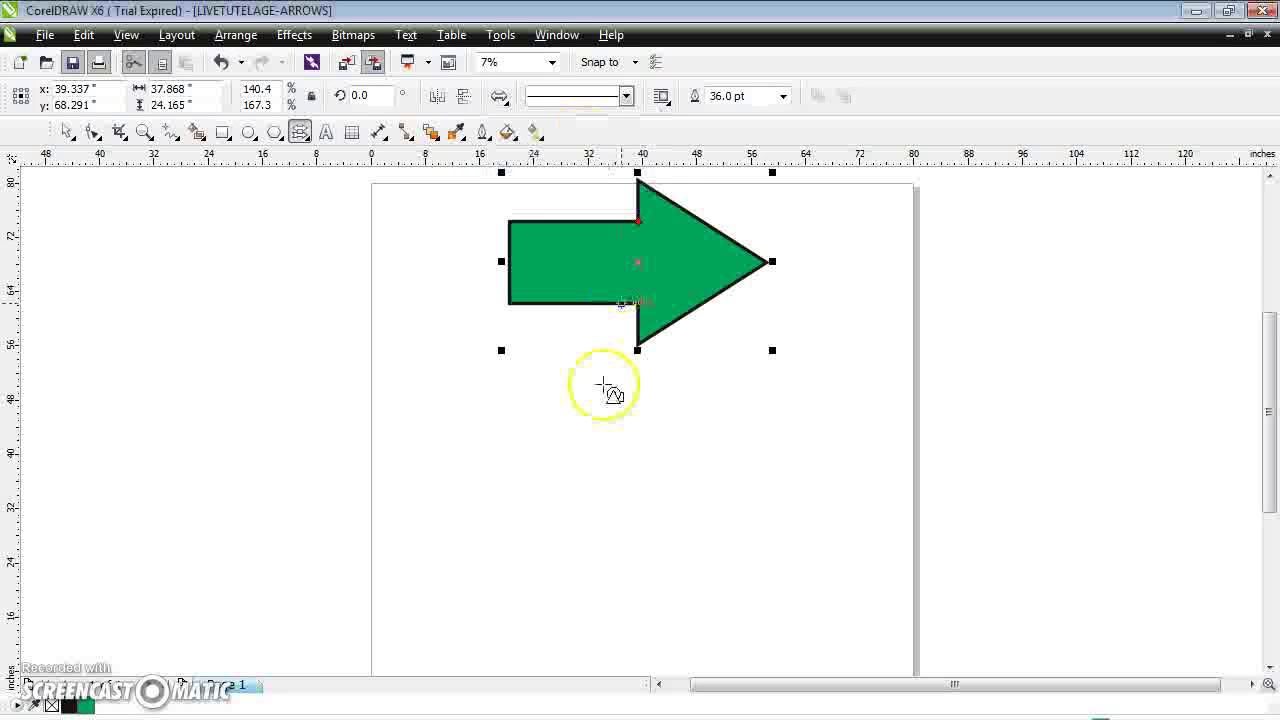
click(543, 510)
drag(615, 549, 820, 634)
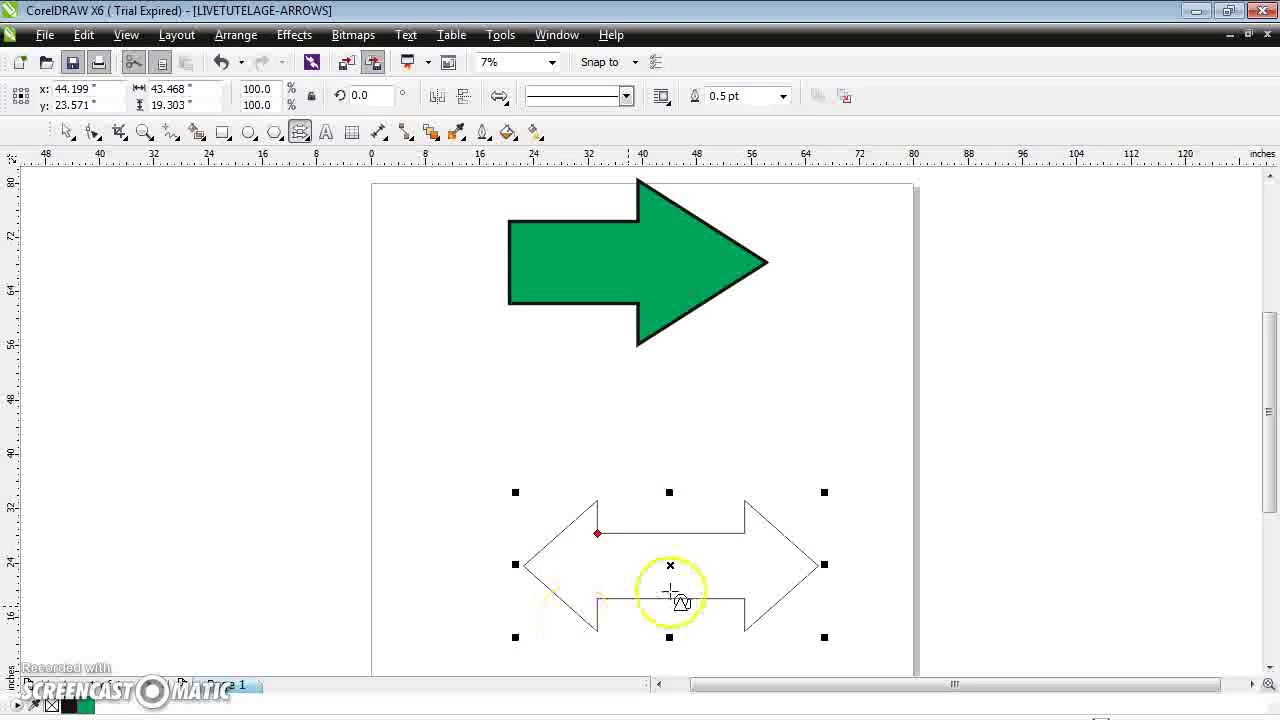
click(508, 134)
- Apply a first yellow-to-blue fountain fill to the double arrow
click(533, 191)
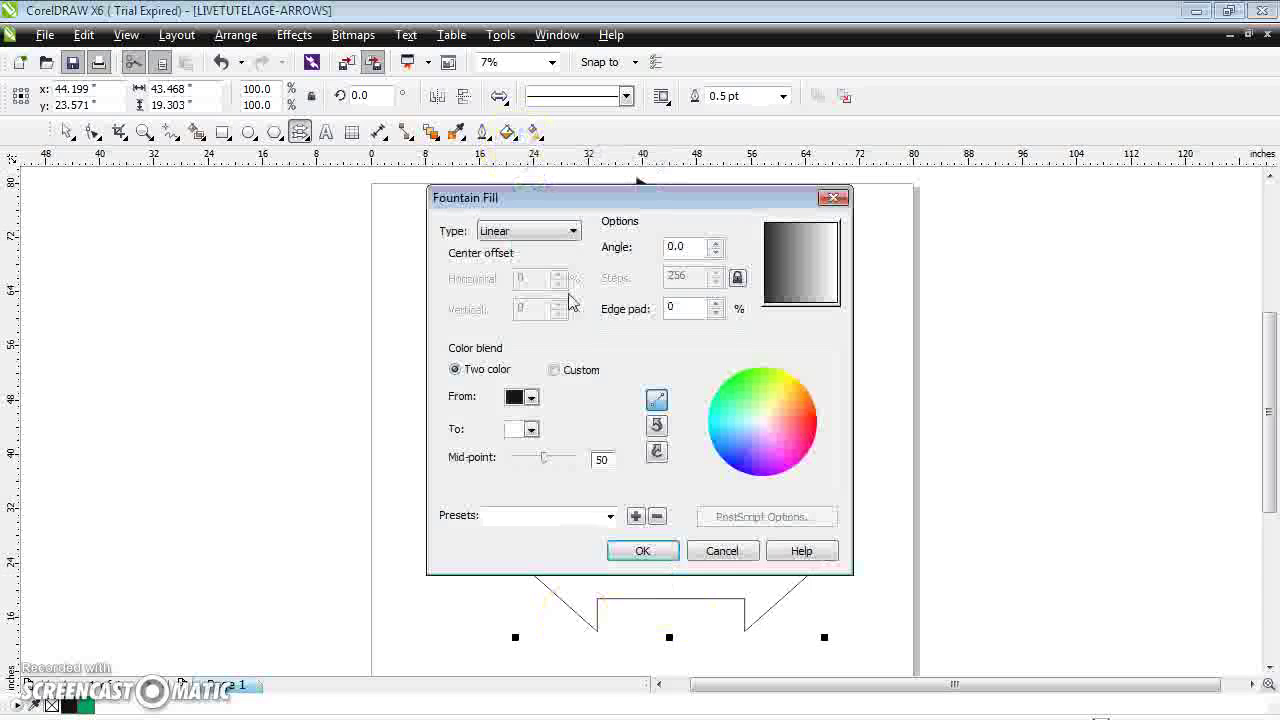
click(531, 398)
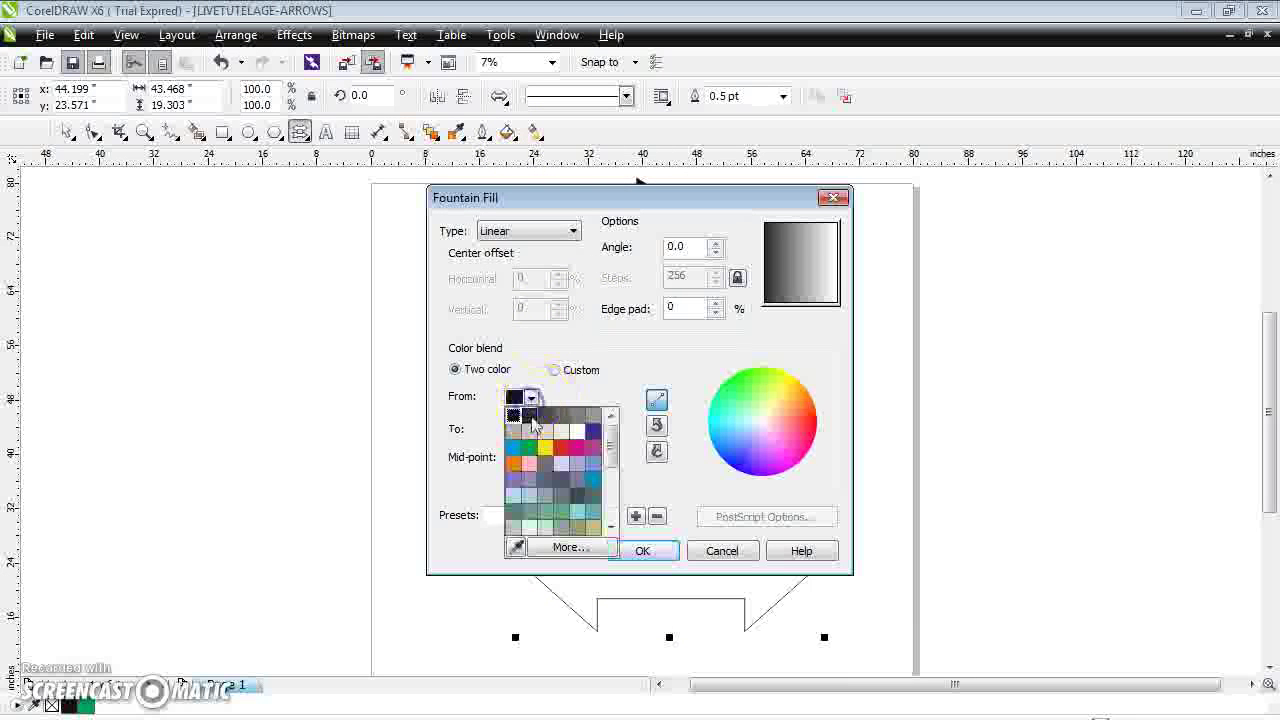
click(544, 446)
click(531, 429)
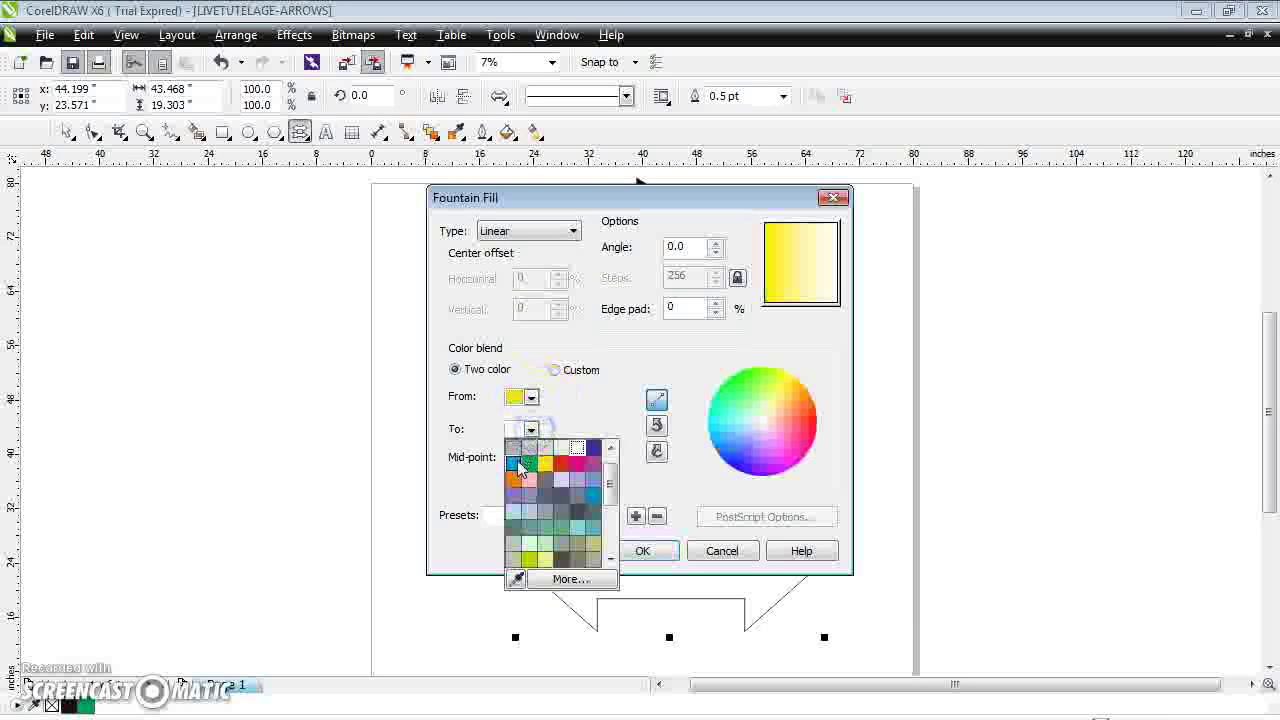
click(513, 464)
click(672, 556)
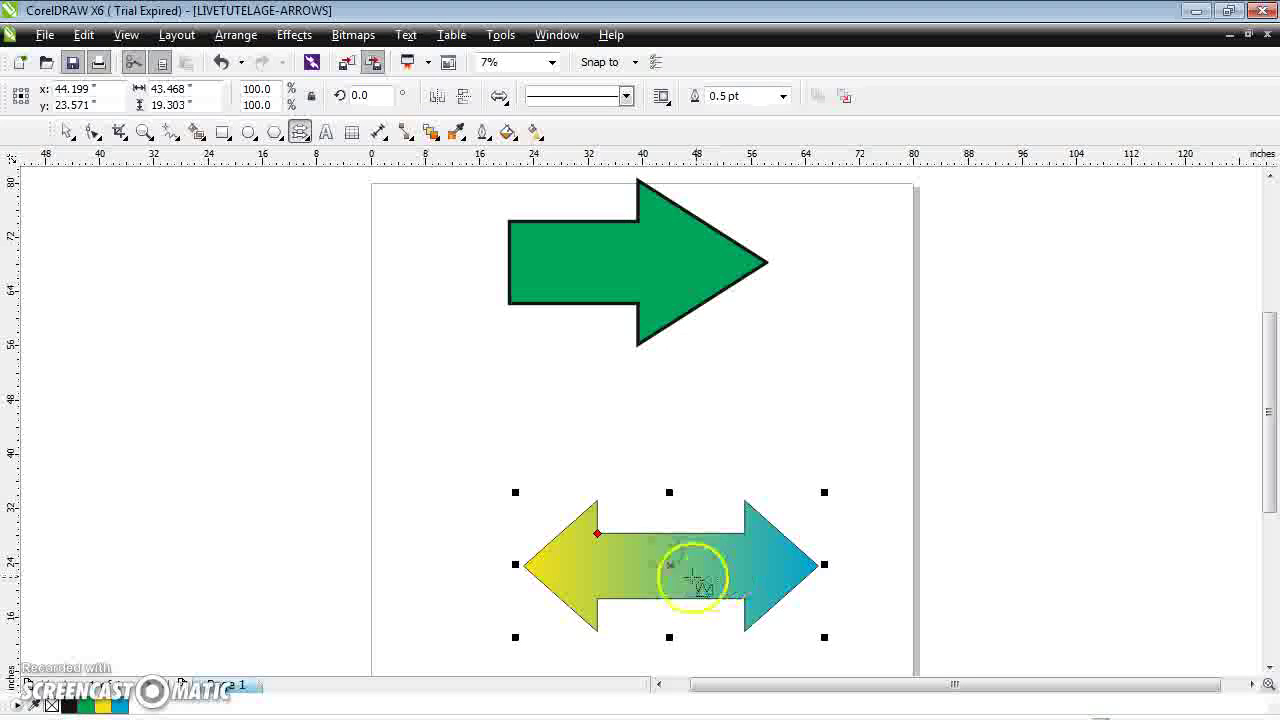
- Redo the double arrow's fountain fill as red to yellow
click(508, 132)
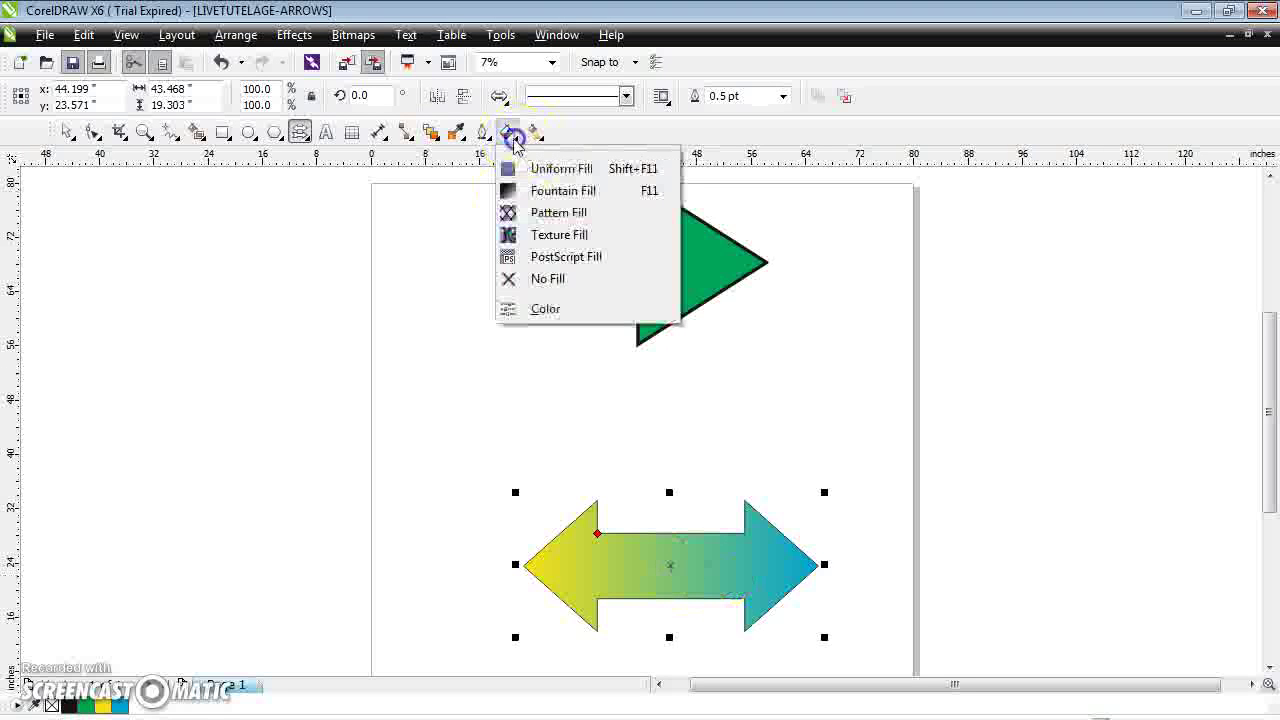
click(545, 190)
click(530, 398)
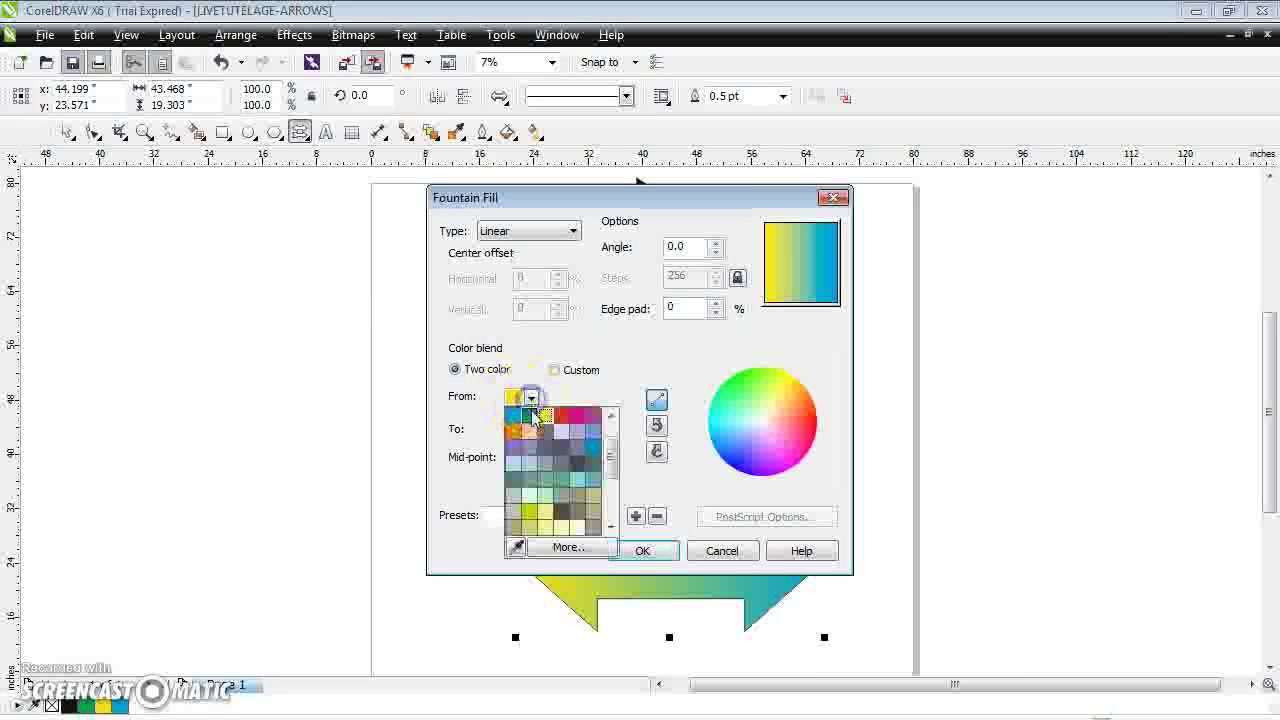
click(566, 415)
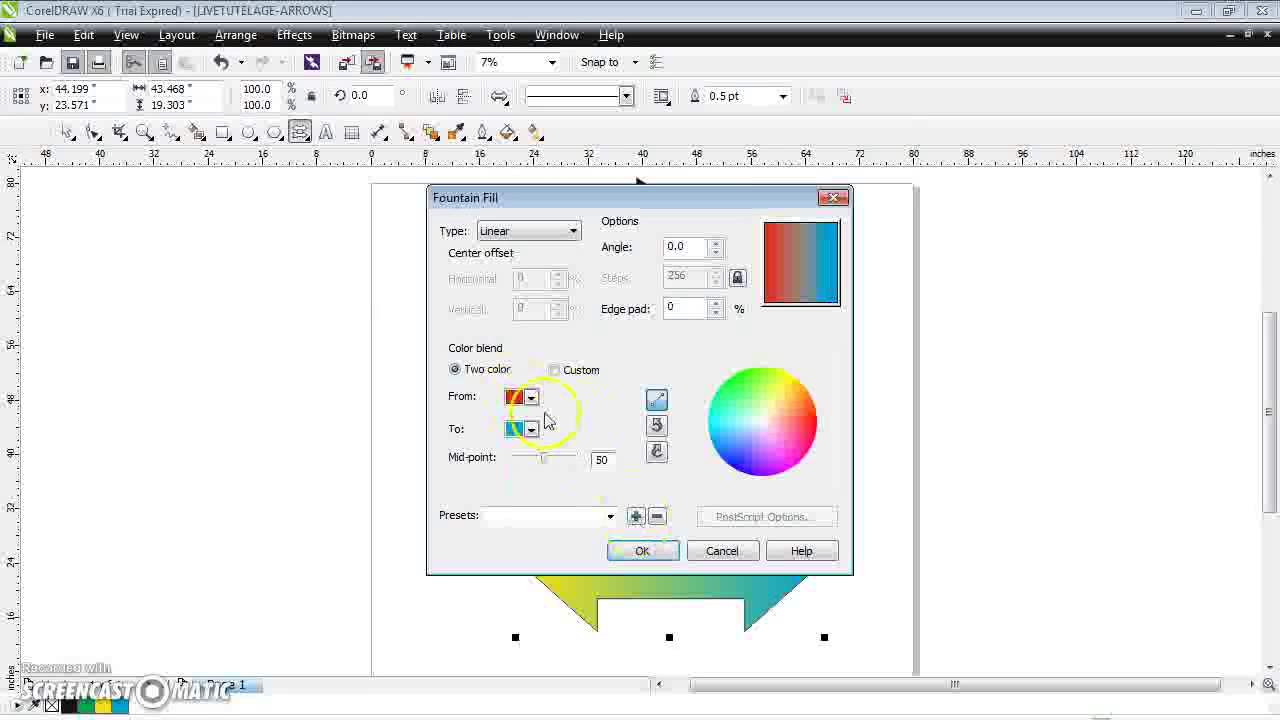
click(531, 429)
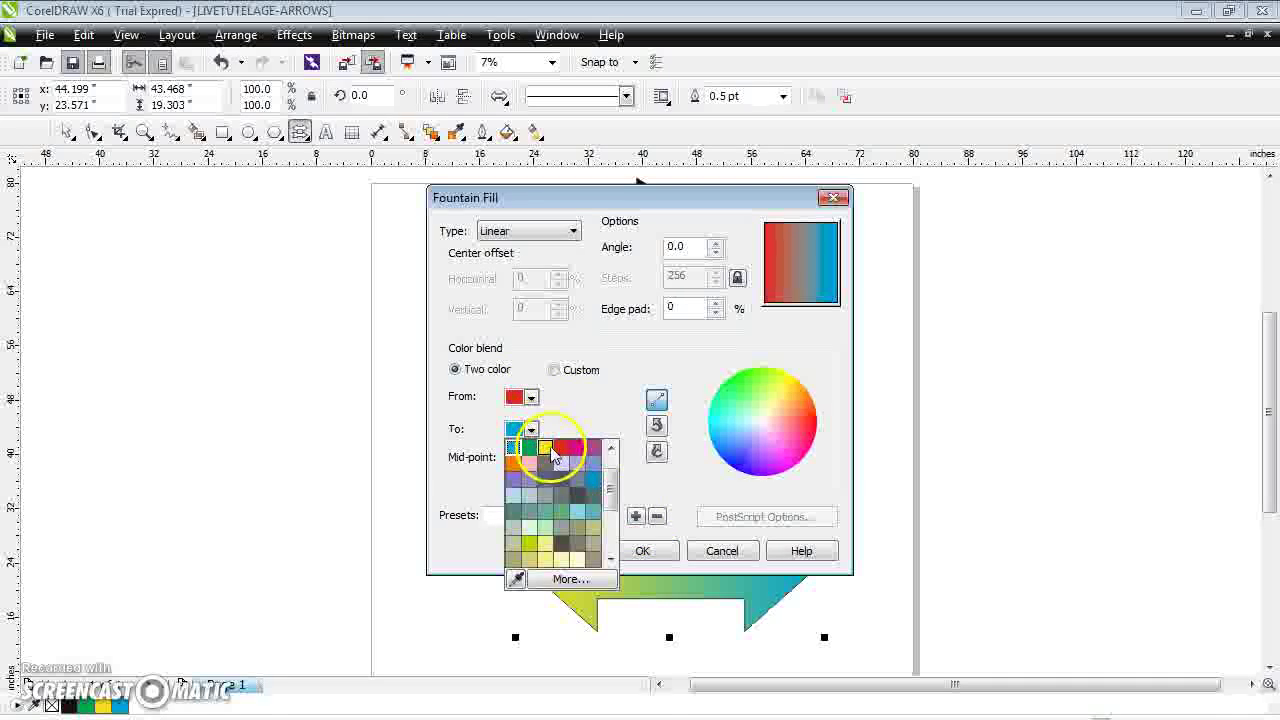
click(546, 448)
click(637, 551)
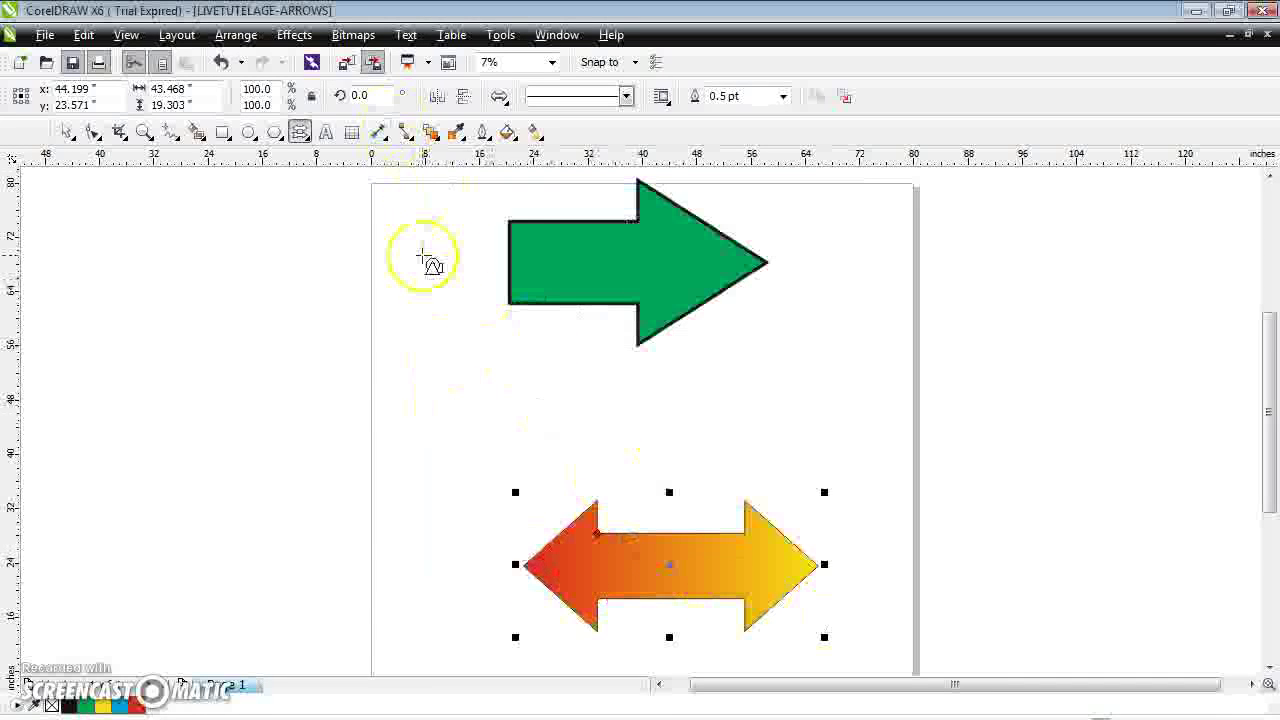
- Draw an L-shaped arrow on the left of the page, undoing an accidental move
click(300, 131)
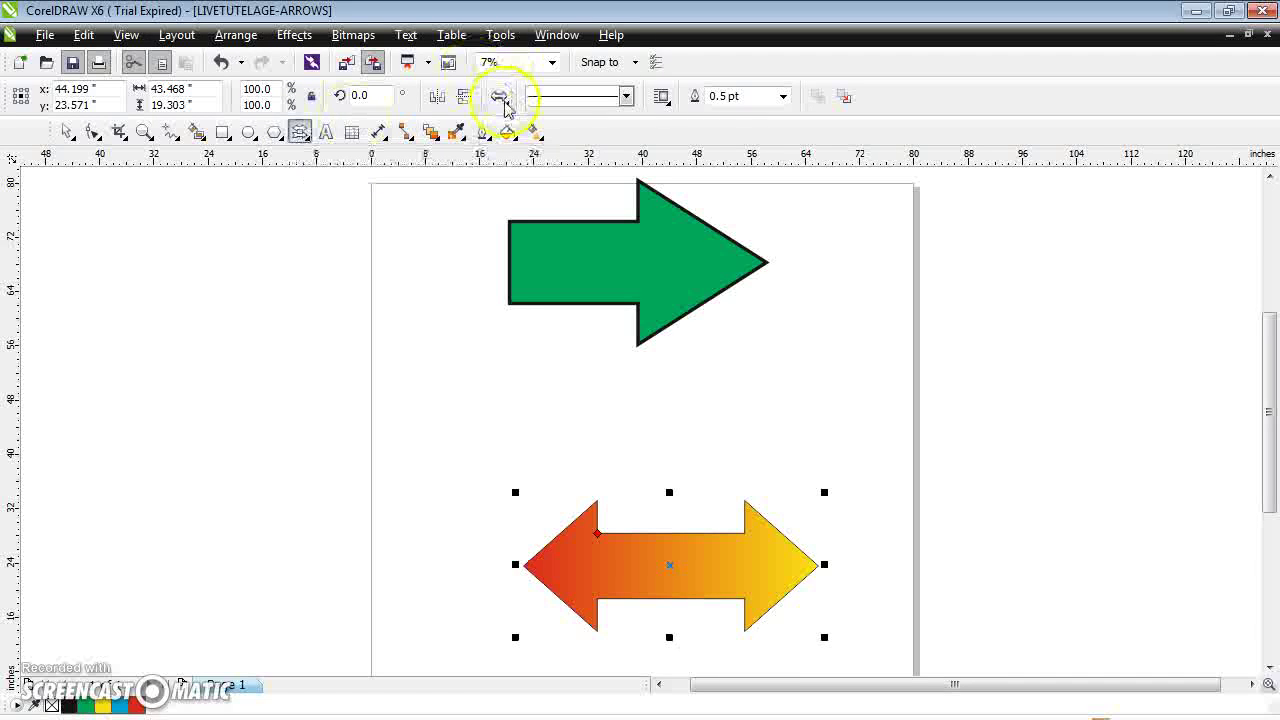
click(505, 105)
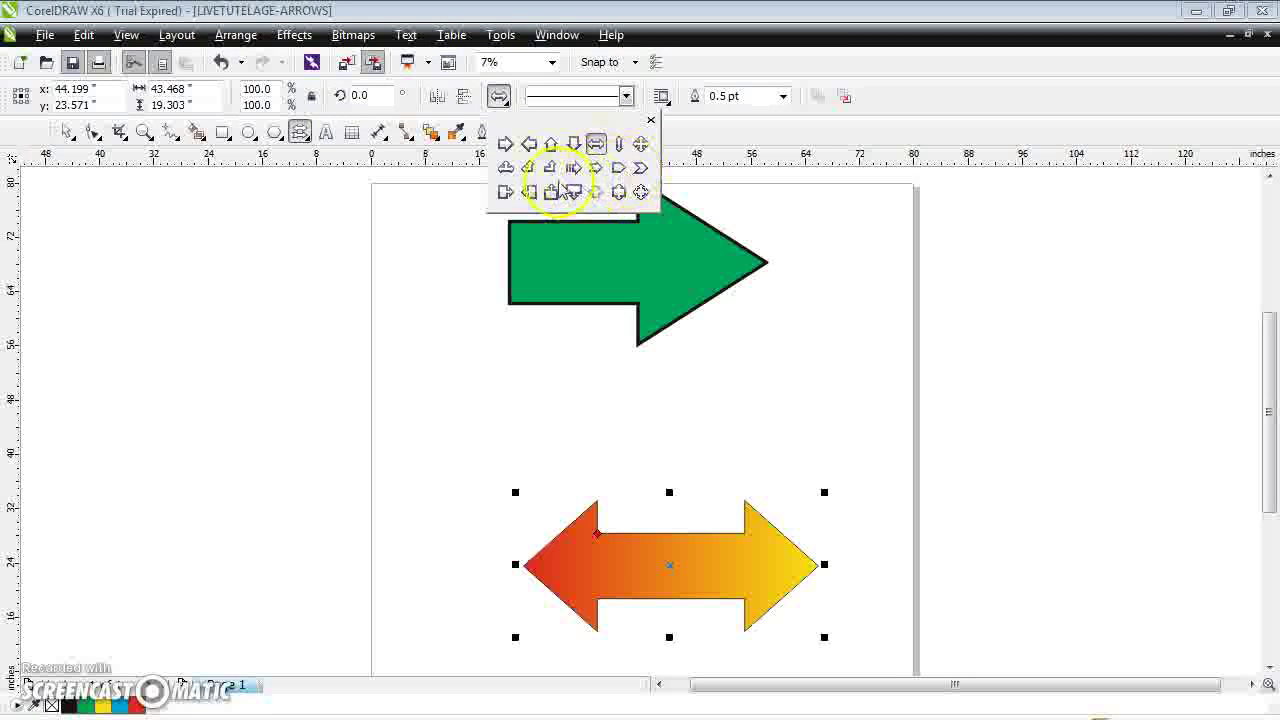
click(527, 167)
drag(420, 410, 550, 560)
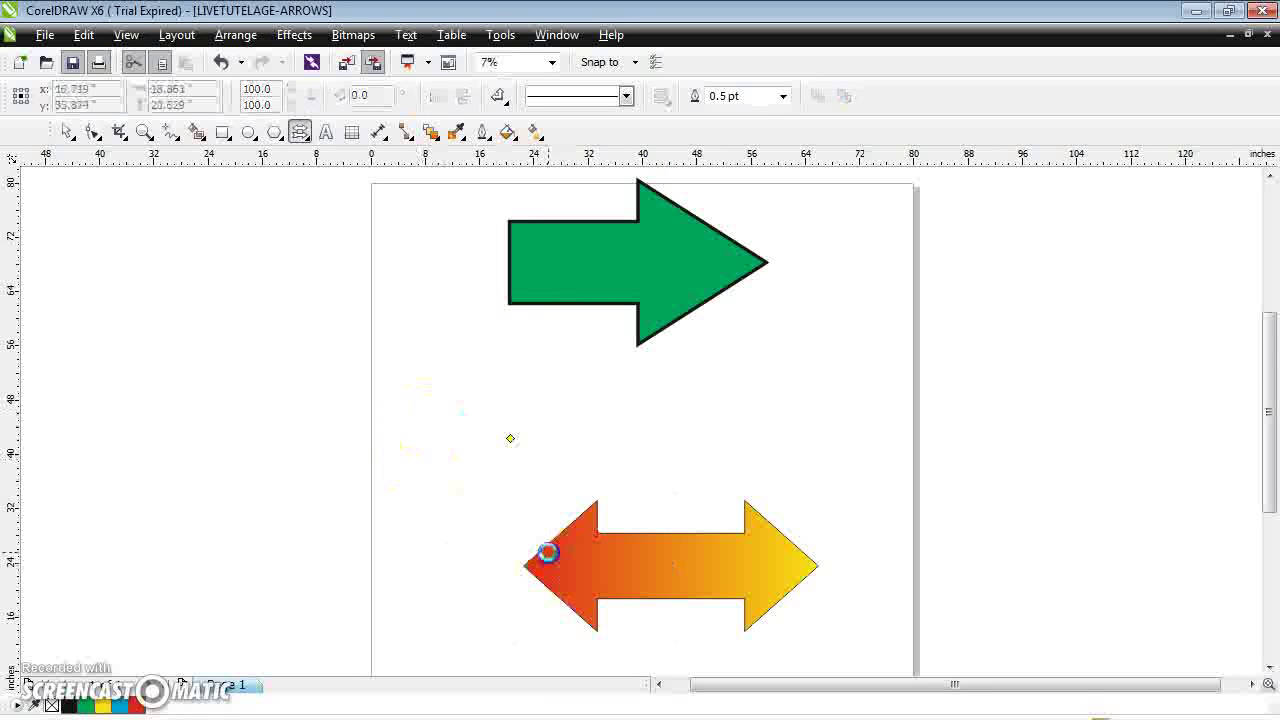
drag(474, 517, 500, 529)
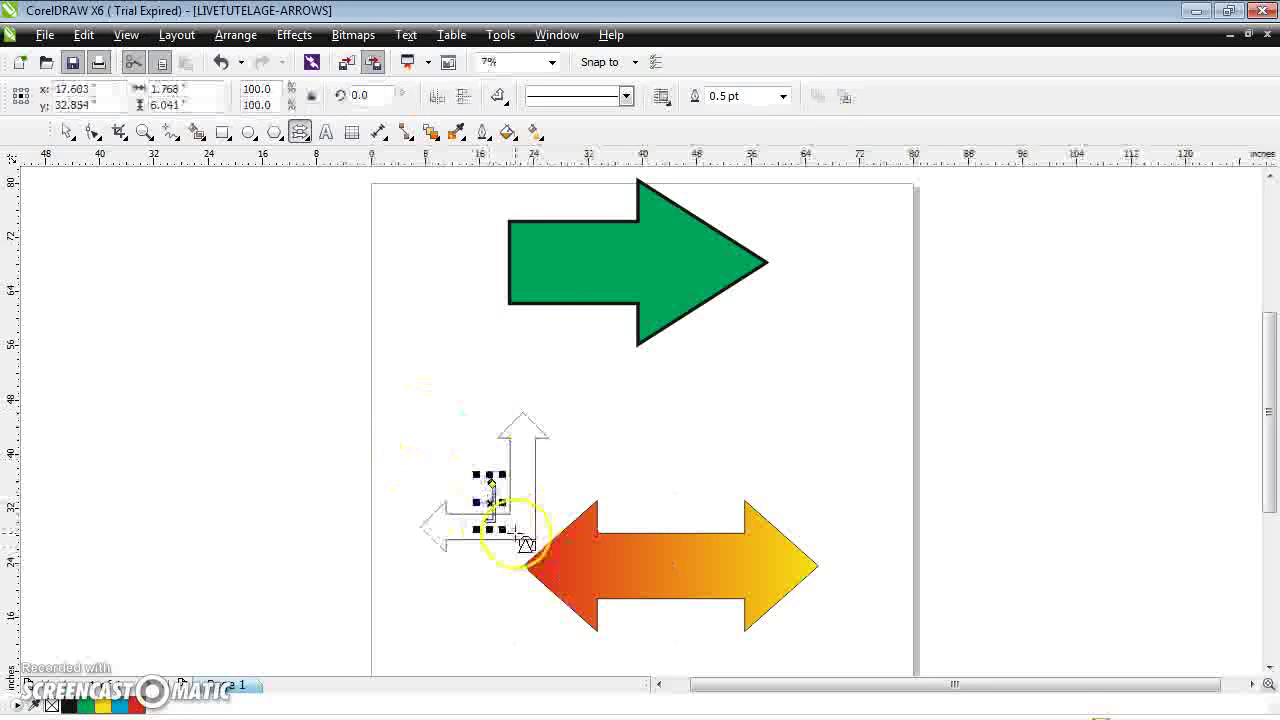
key(ctrl+z)
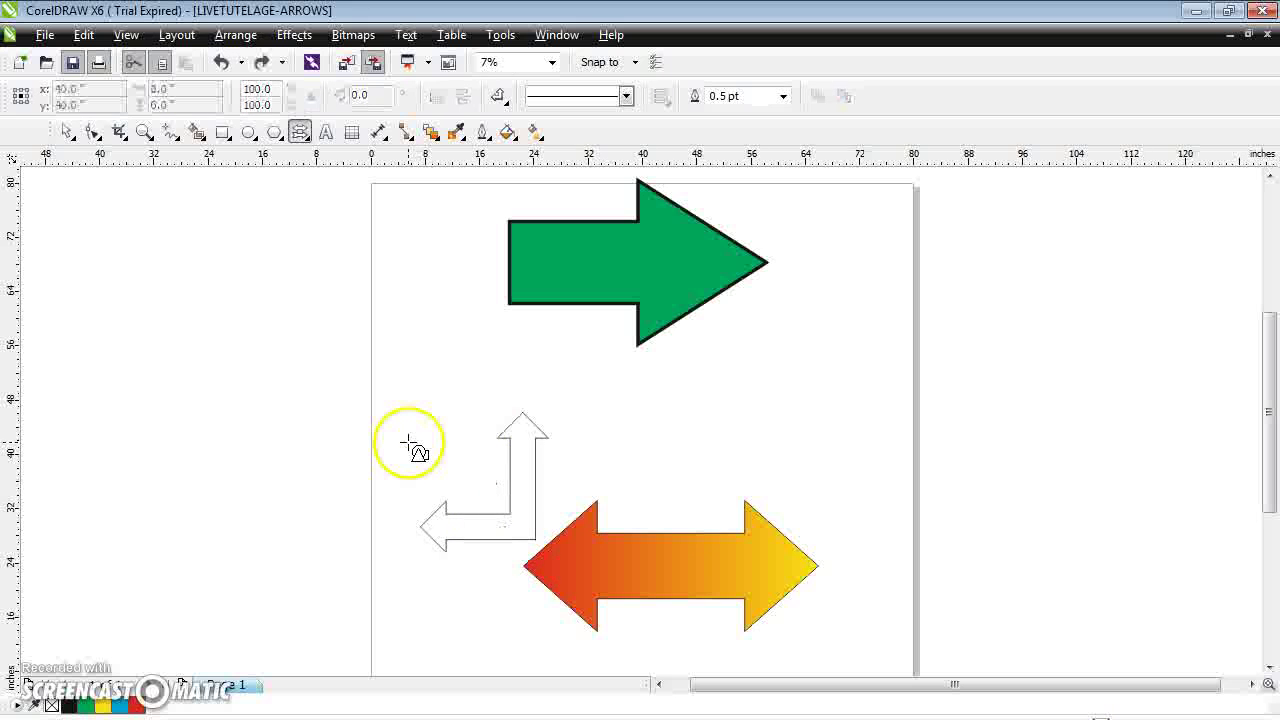
- Move the L-shaped arrow up-left and resize it to about 25.9 by 22.1 inches
click(518, 489)
click(477, 472)
drag(484, 482, 463, 426)
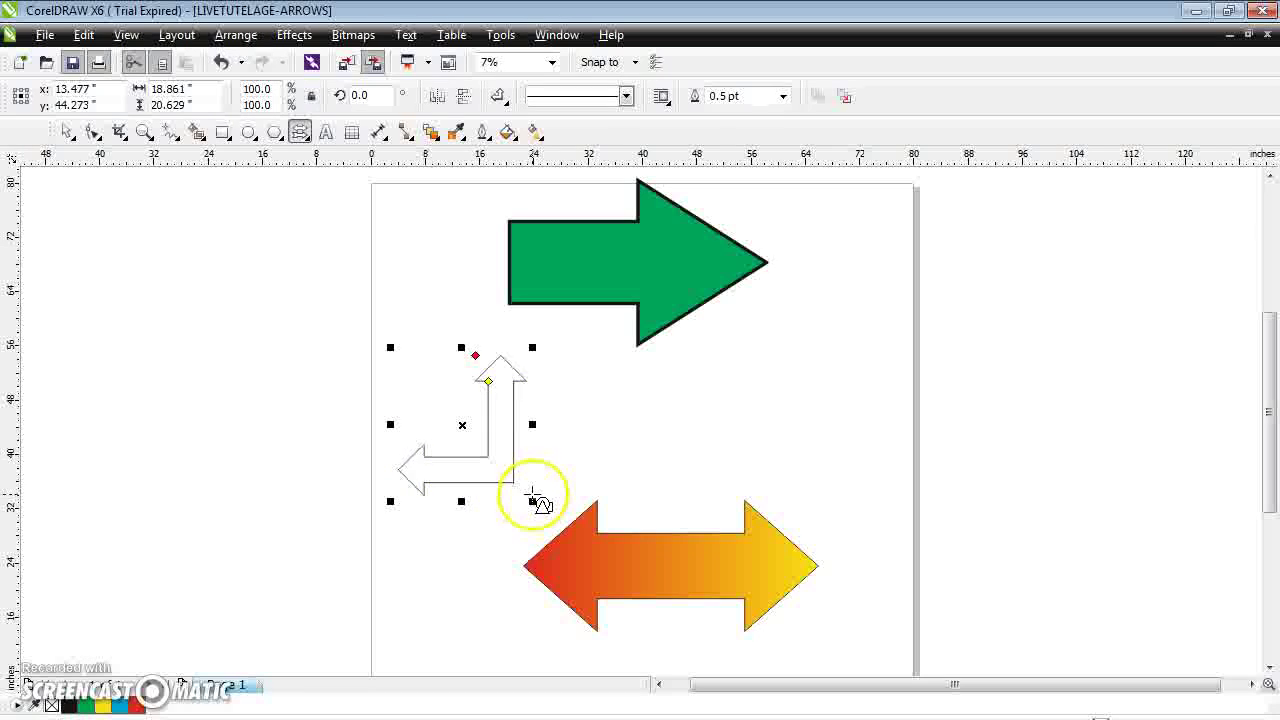
drag(532, 502, 585, 554)
drag(508, 468, 488, 366)
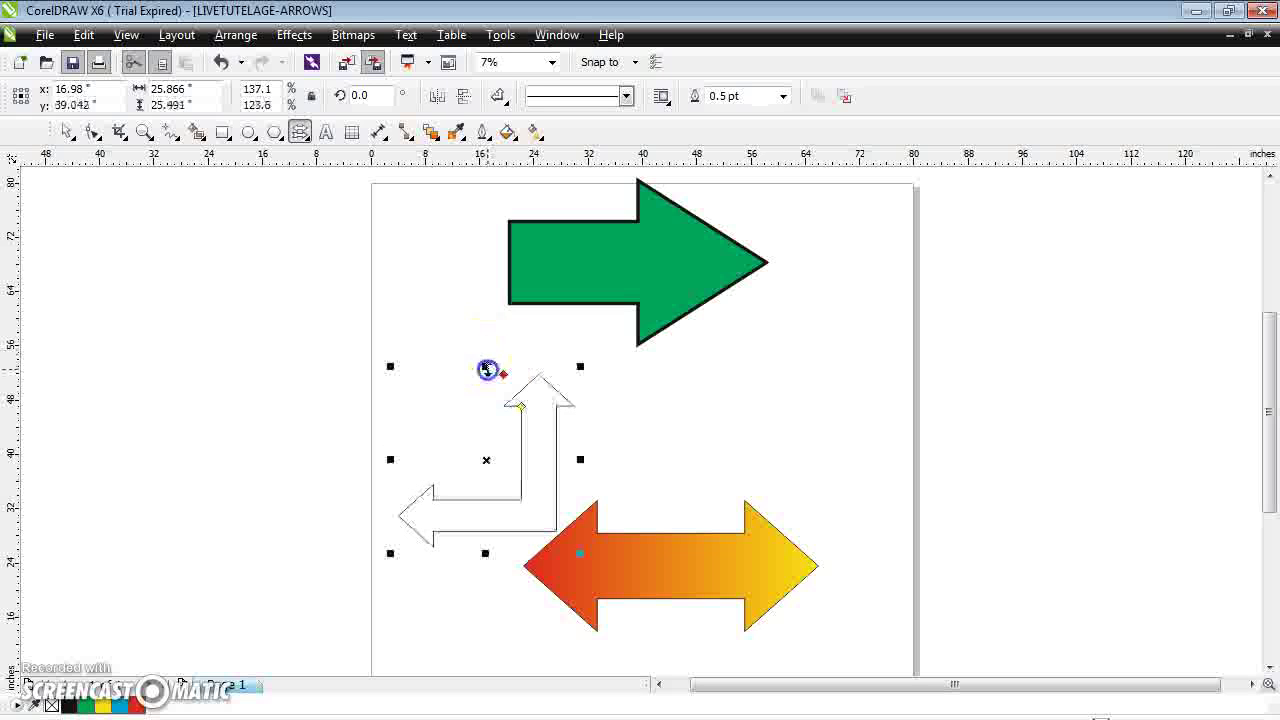
drag(488, 551, 487, 530)
click(548, 448)
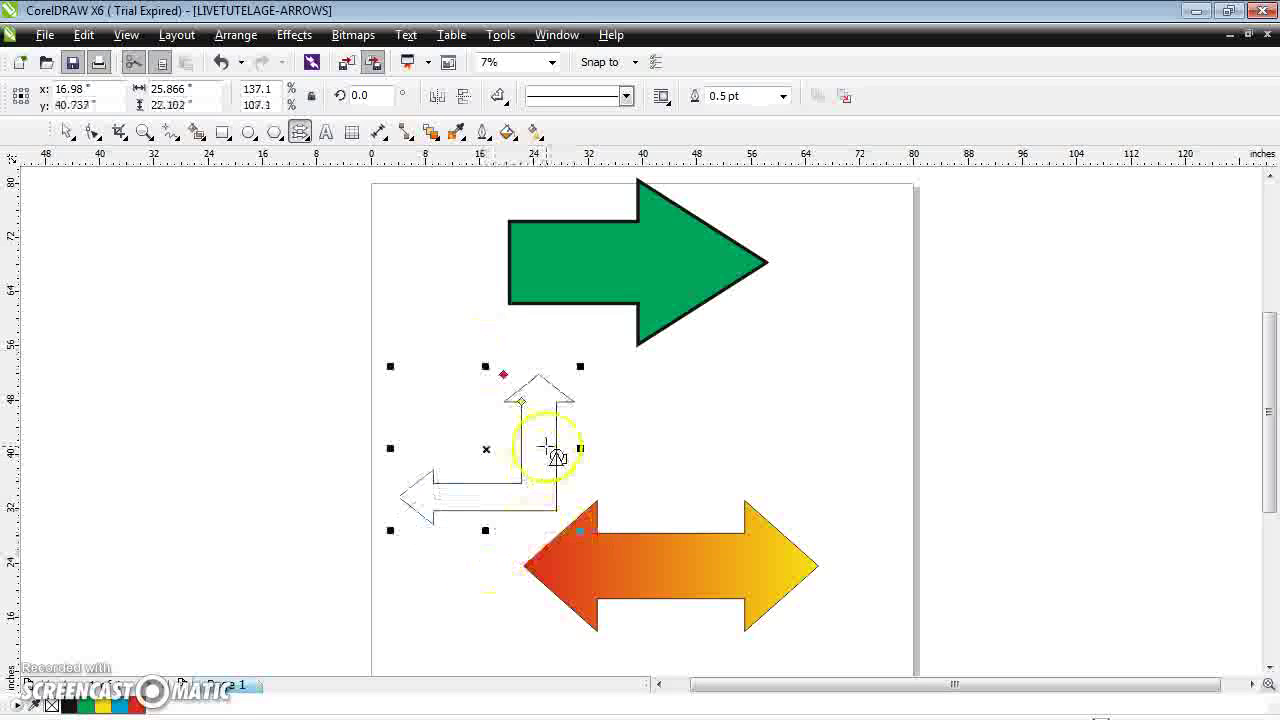
- Give the L-shaped arrow a conical fountain fill from pink to magenta
click(538, 140)
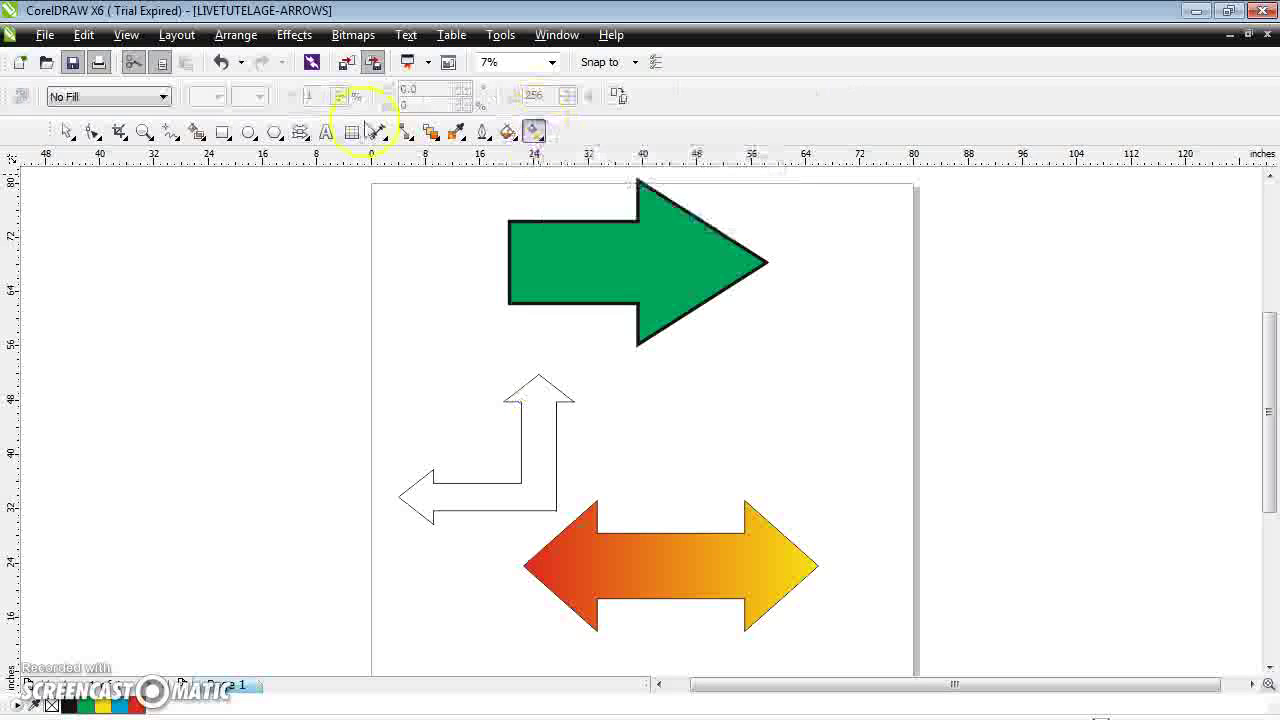
click(152, 96)
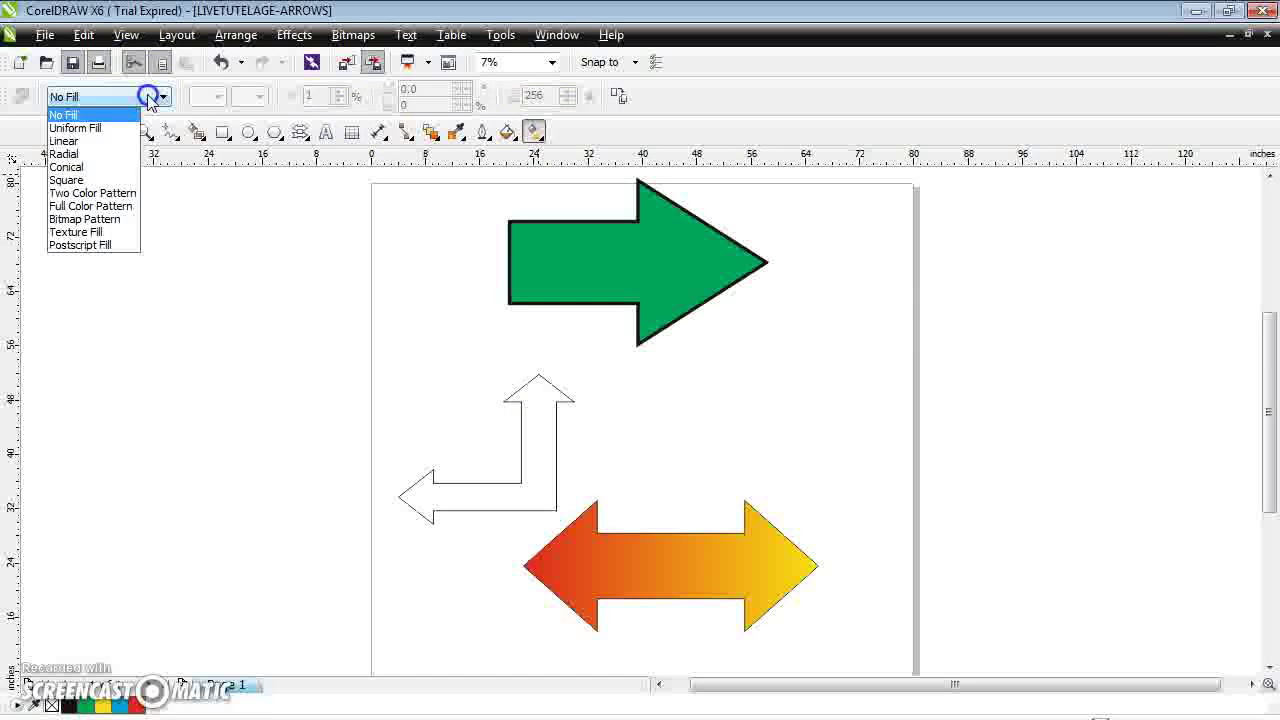
click(121, 167)
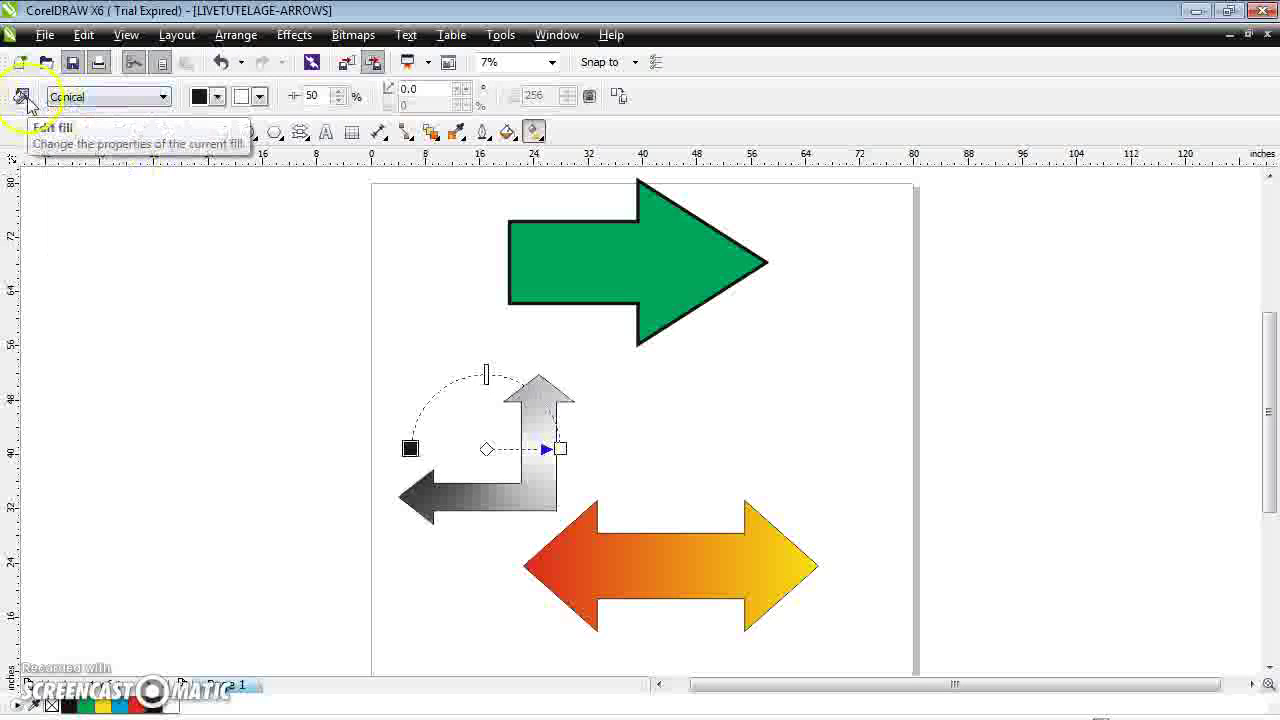
click(22, 97)
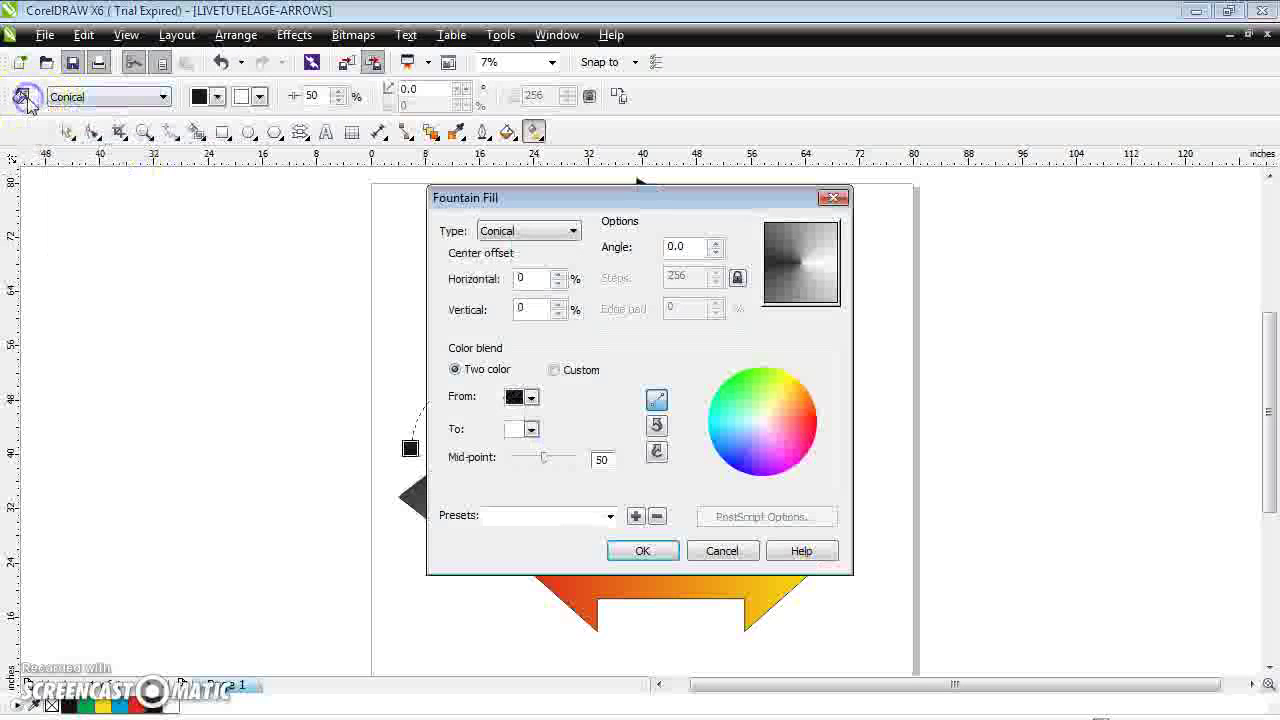
click(531, 397)
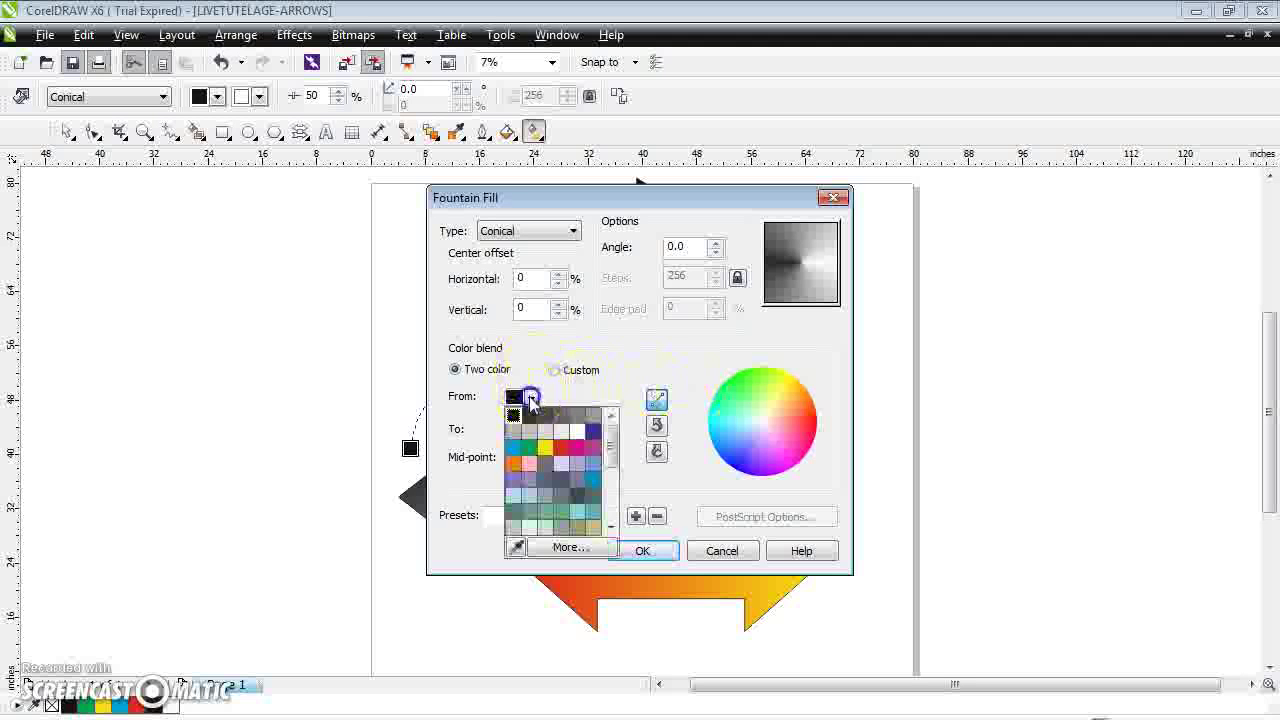
click(536, 462)
click(531, 430)
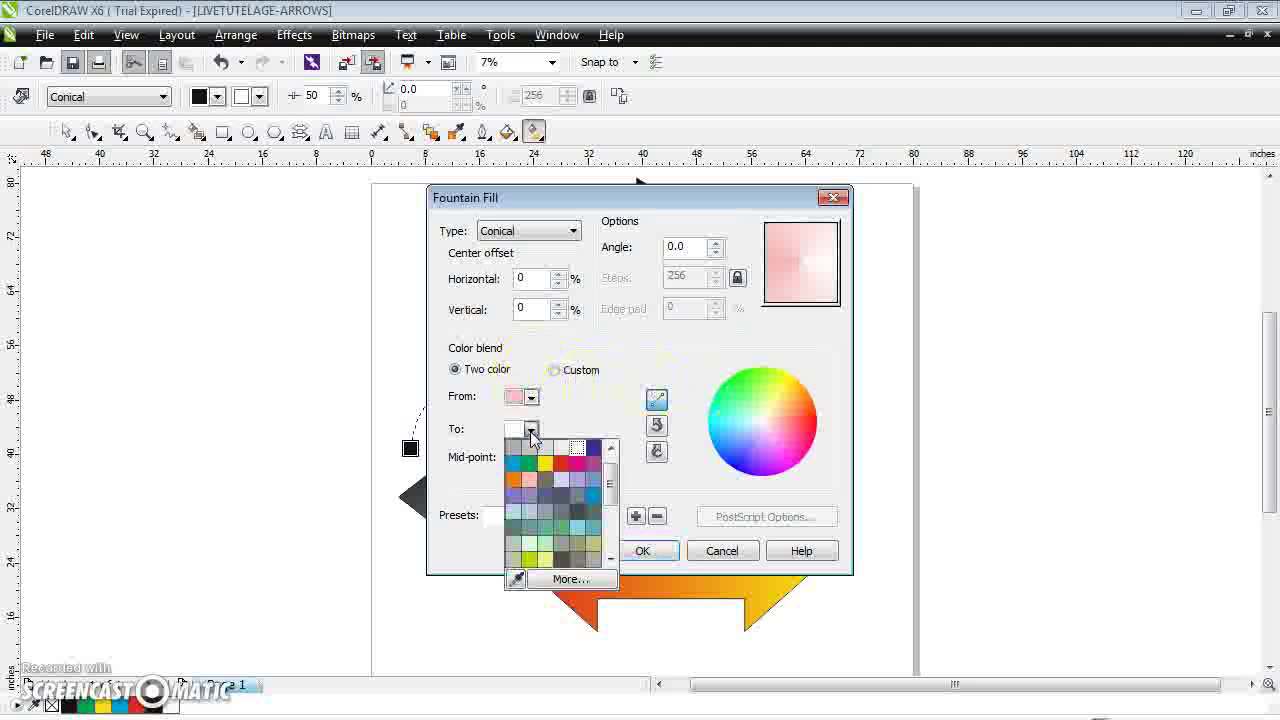
click(544, 462)
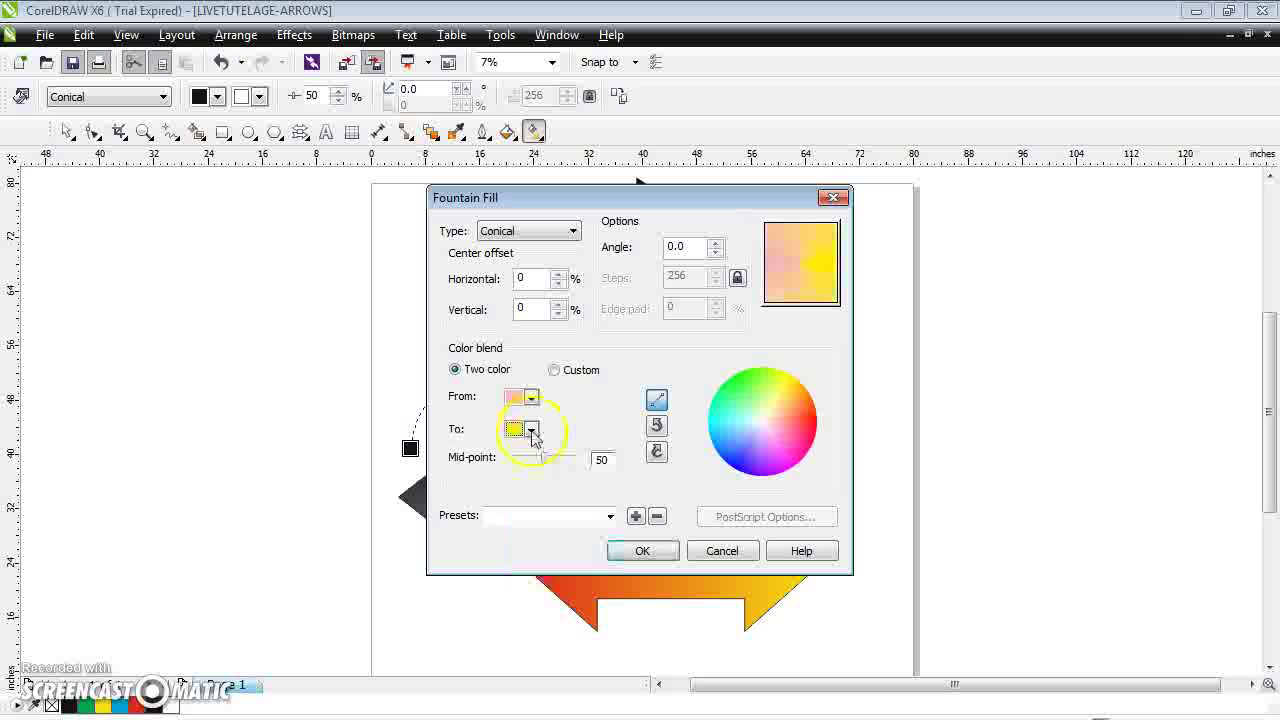
click(534, 436)
click(570, 448)
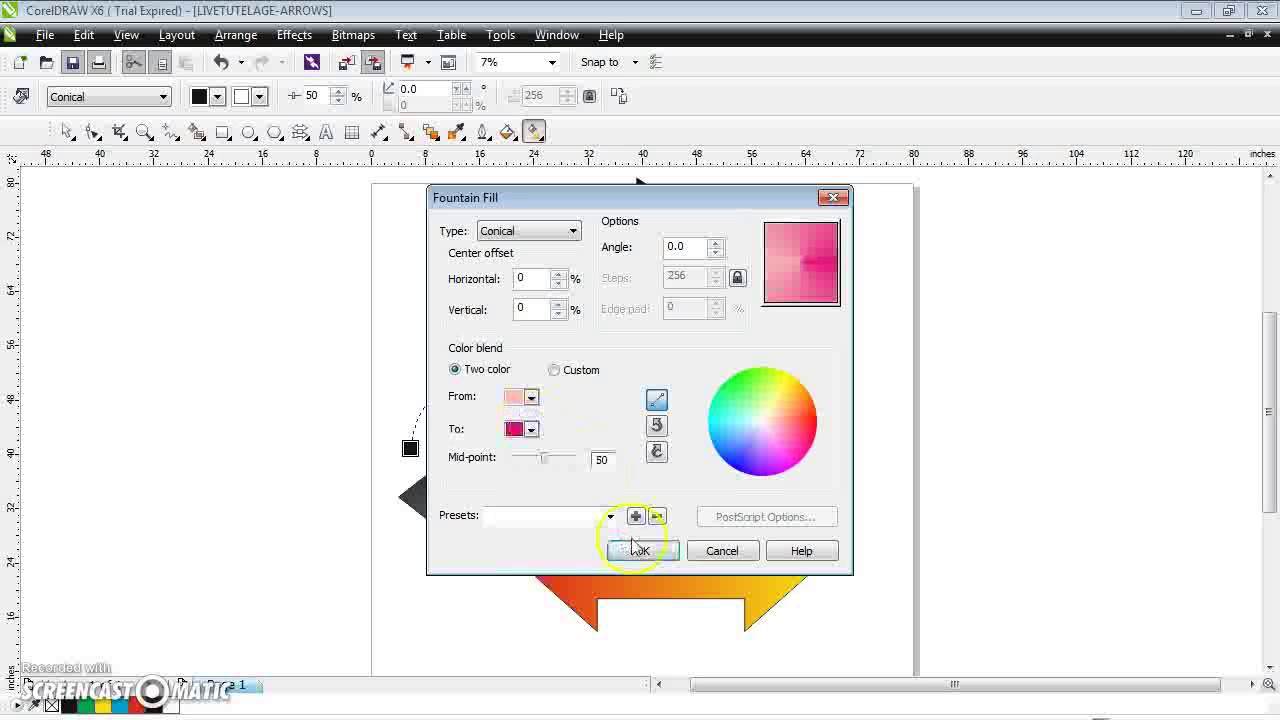
click(640, 550)
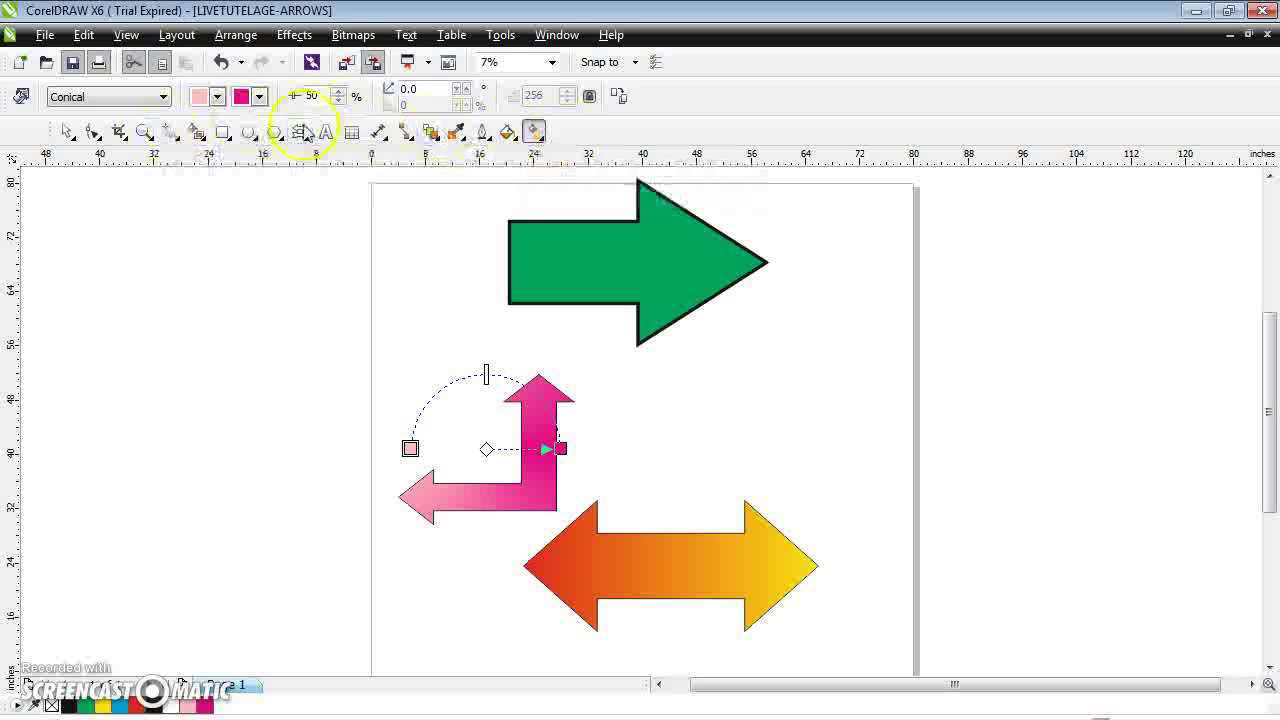
click(543, 36)
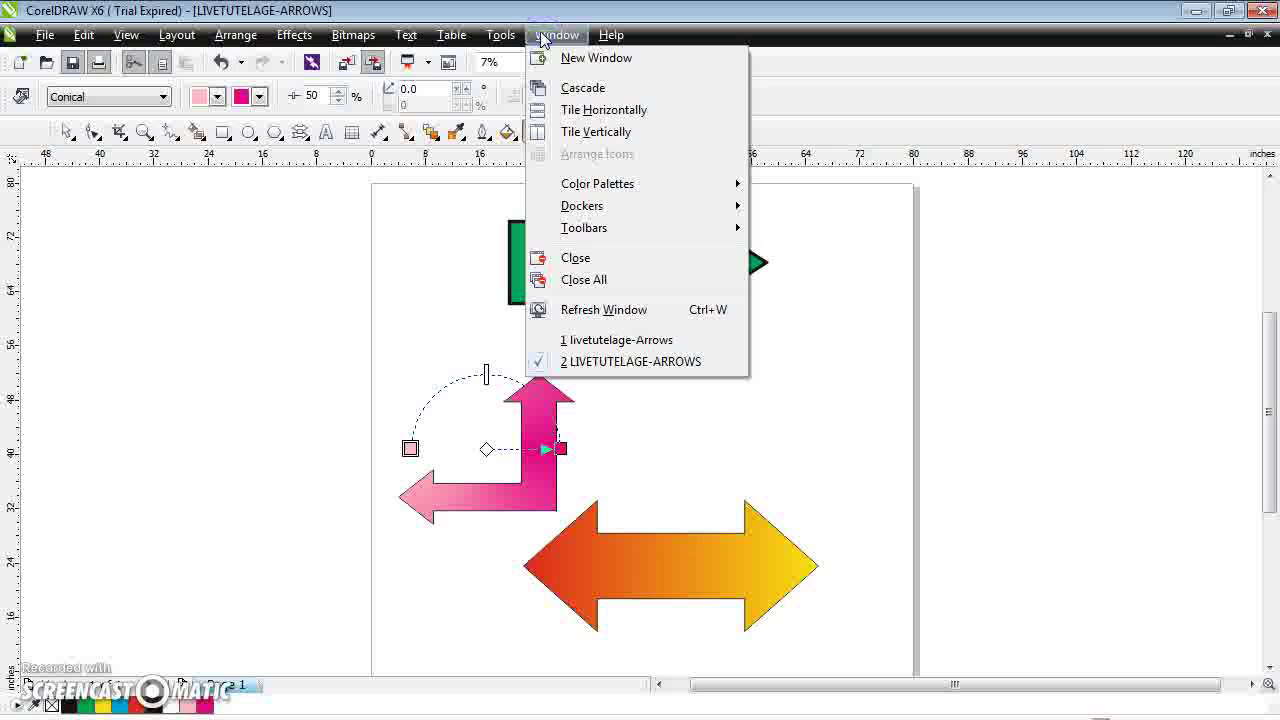
mouse_move(646, 228)
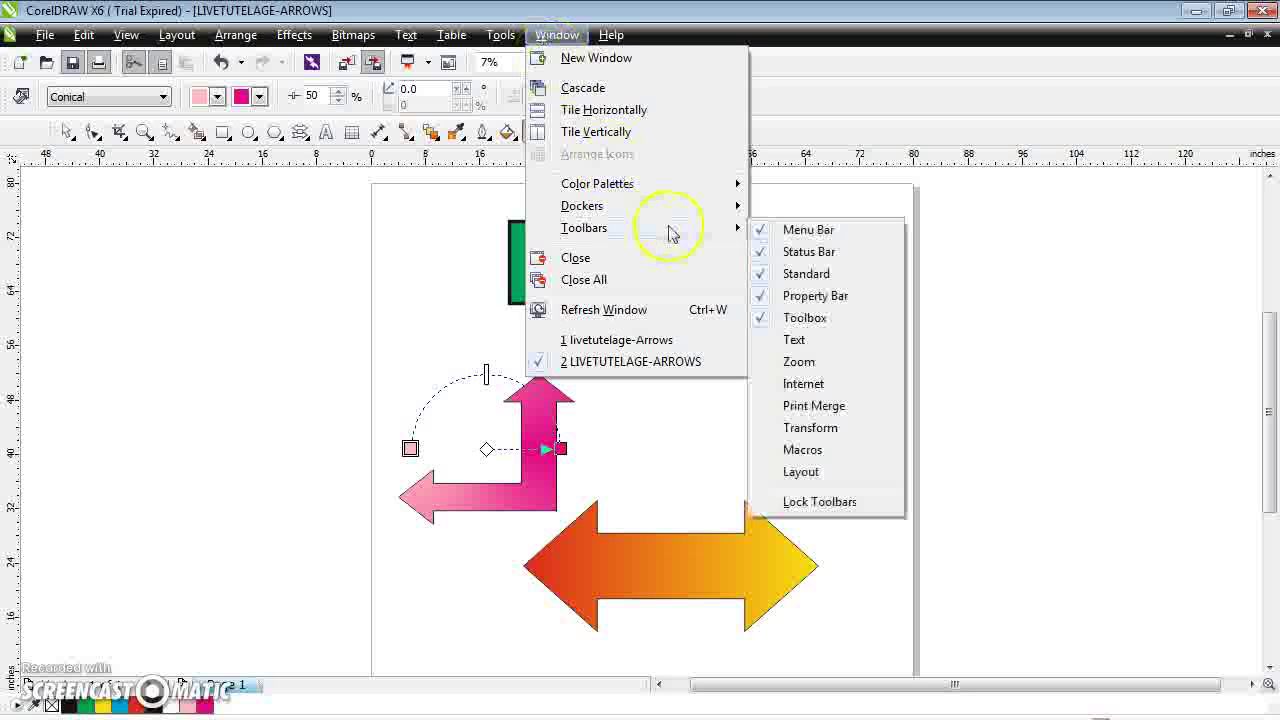
click(776, 318)
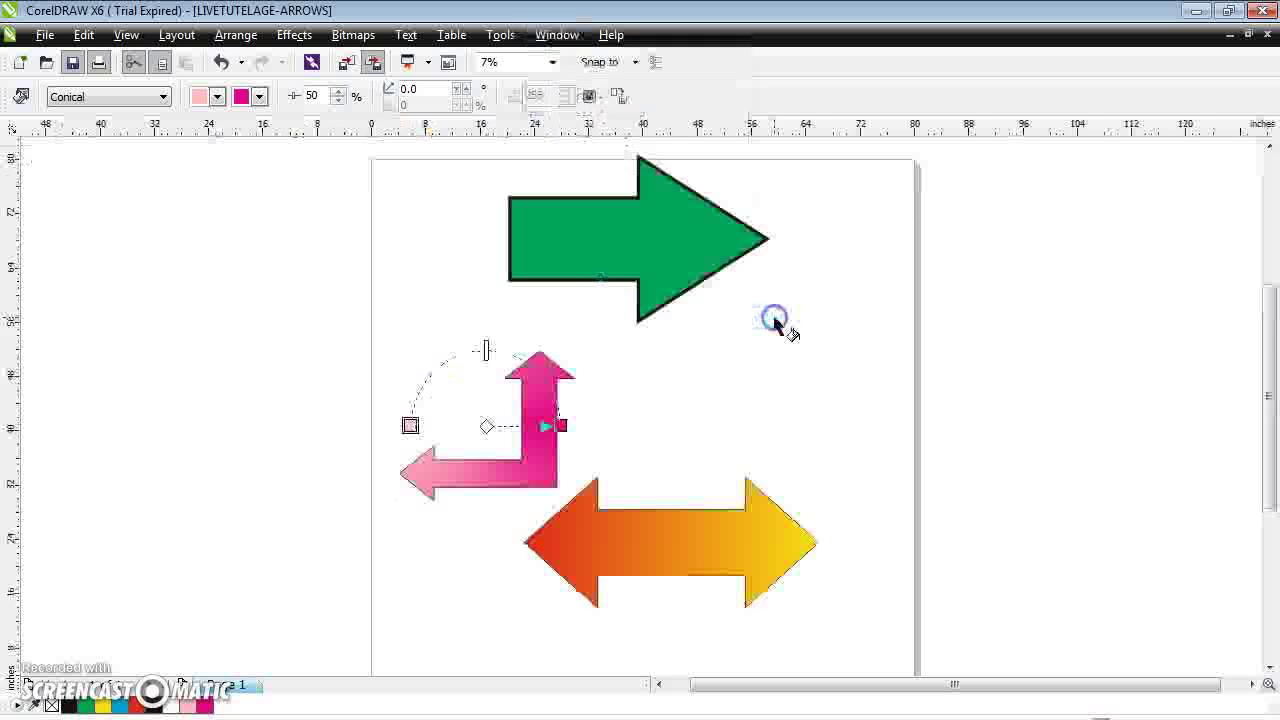
click(556, 36)
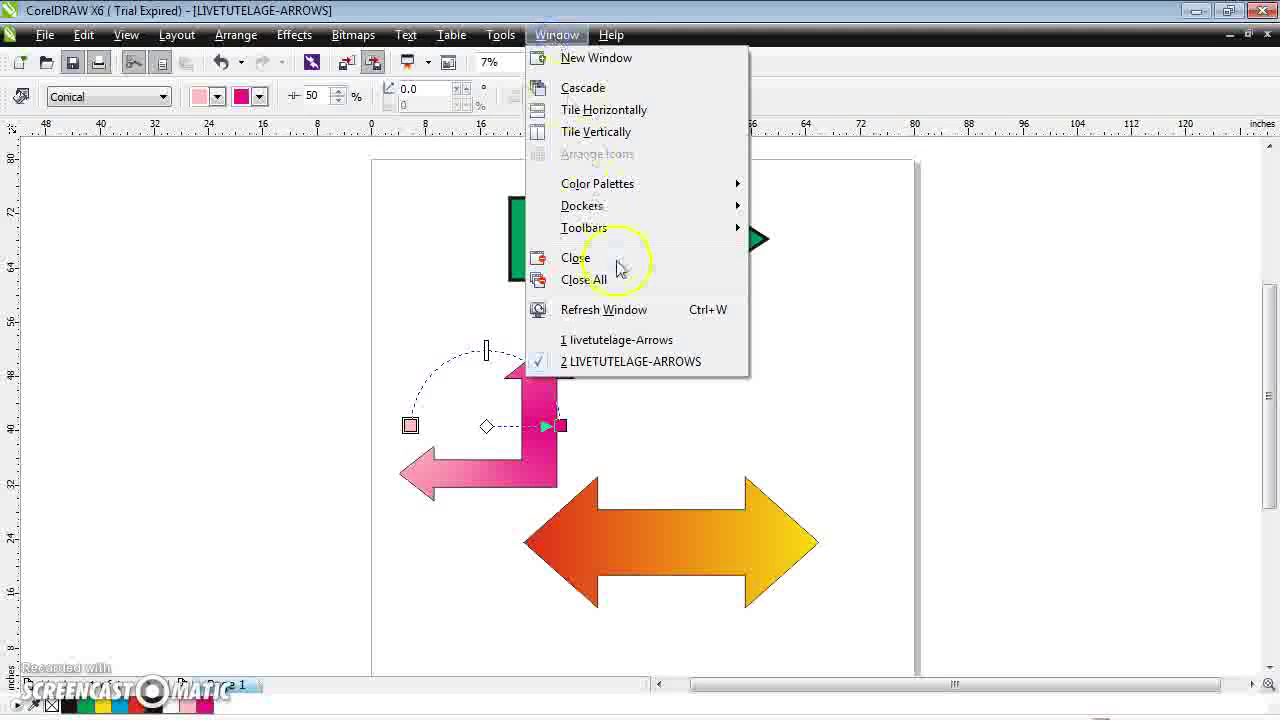
mouse_move(643, 233)
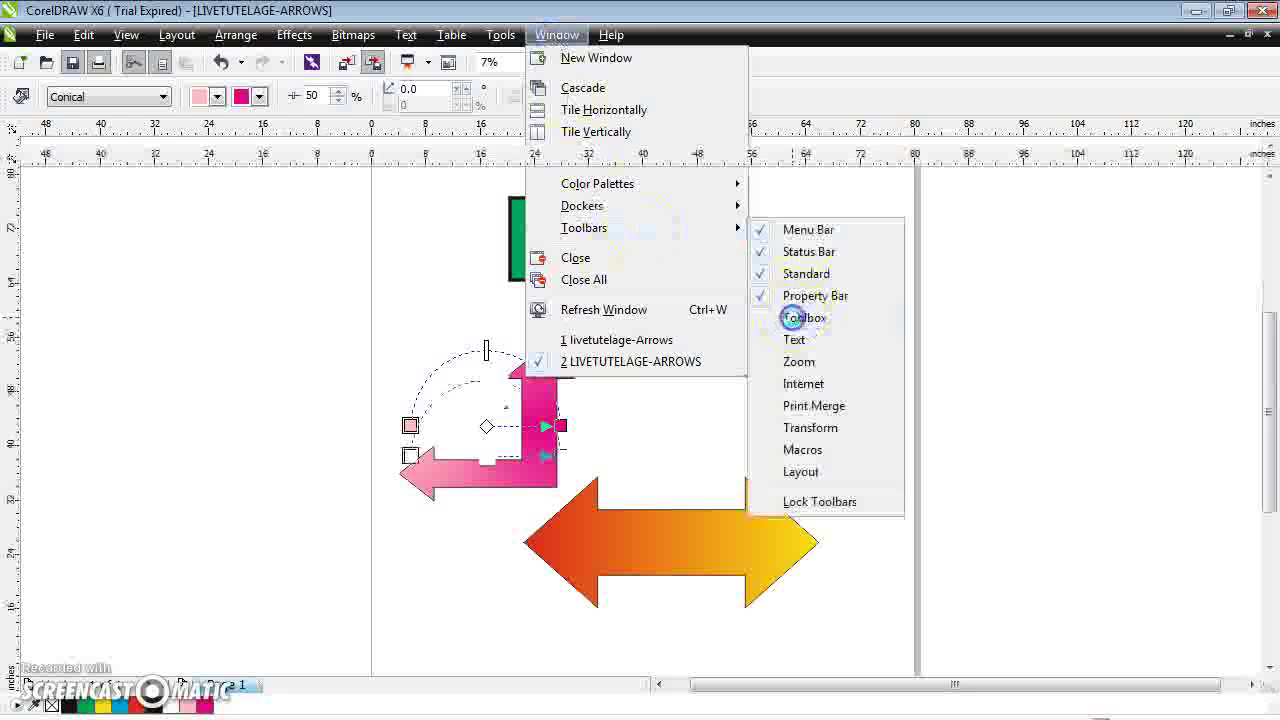
click(790, 316)
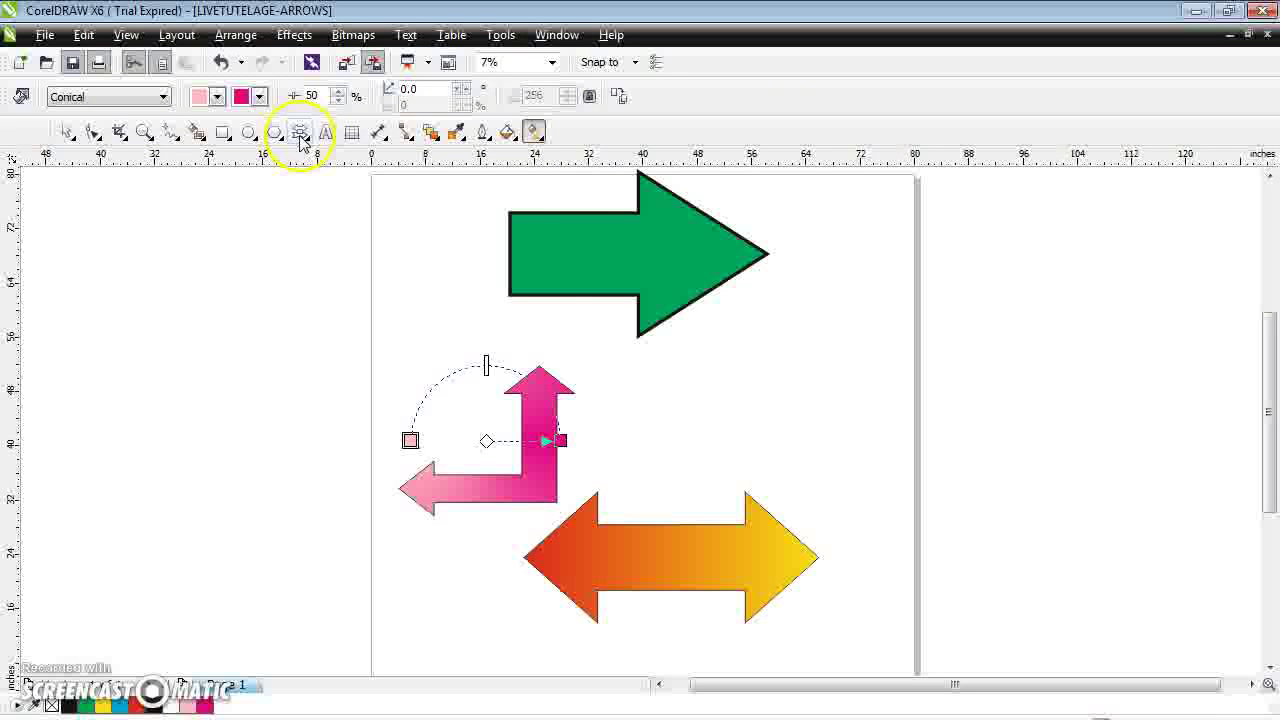